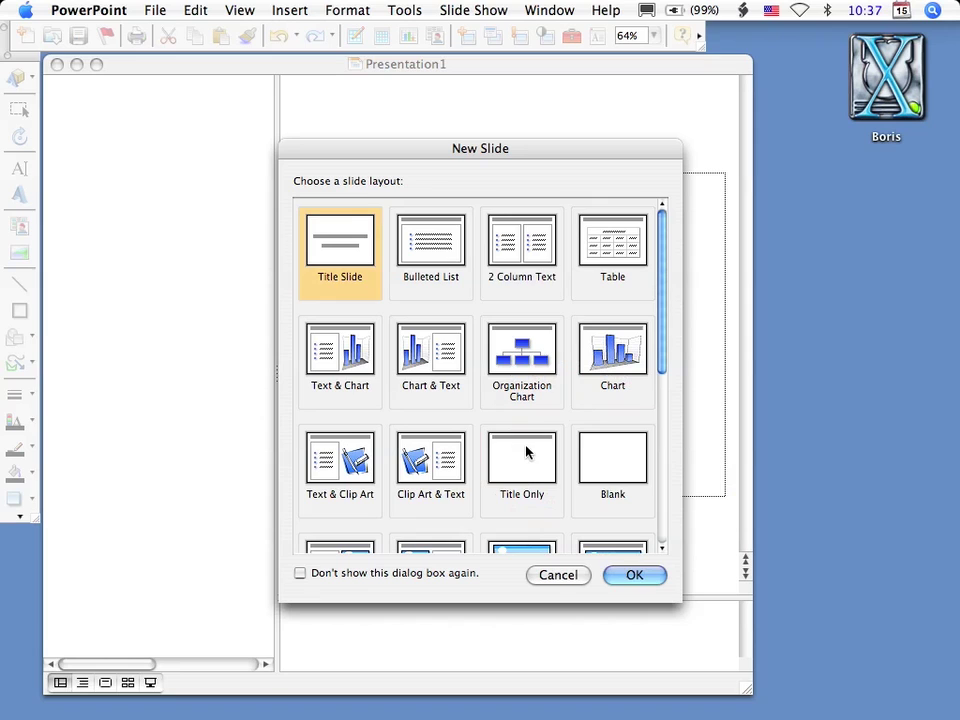
# Create the first slide with the Blank layout
pyautogui.click(611, 456)
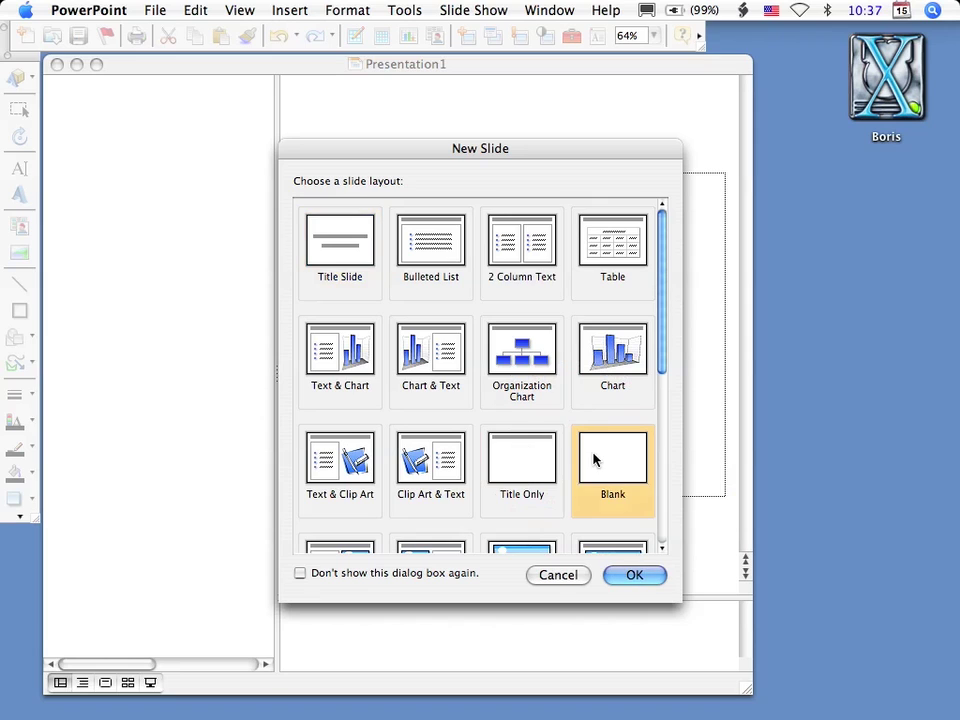
pyautogui.click(634, 576)
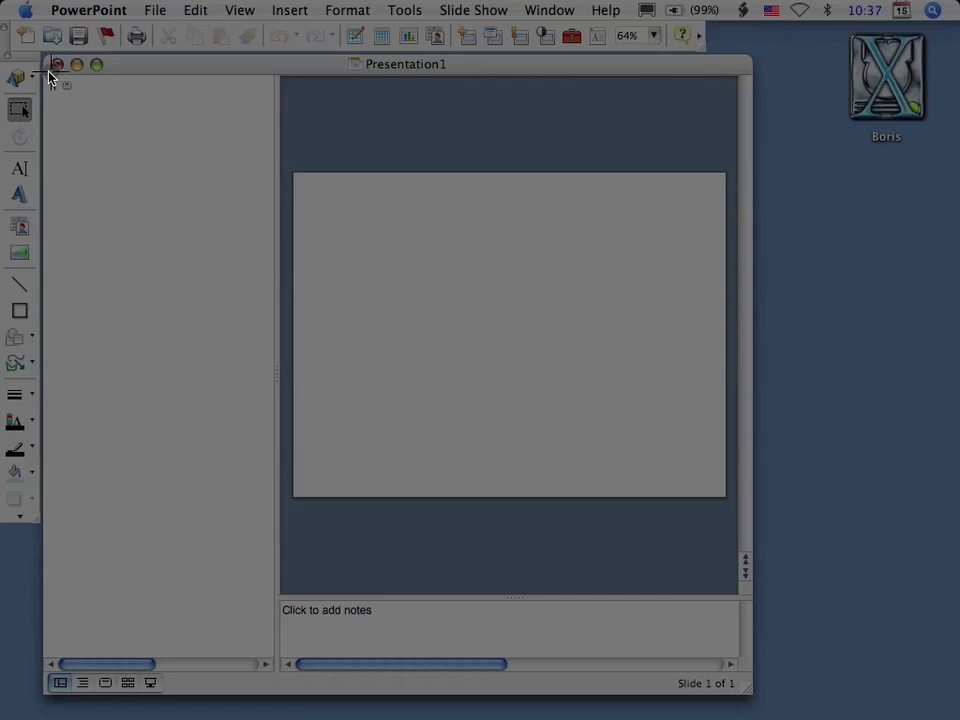
# In the outline, title slide 1 'My title image' and slide 2 'Some key info' with bullet 'thing to do first'
pyautogui.click(102, 95)
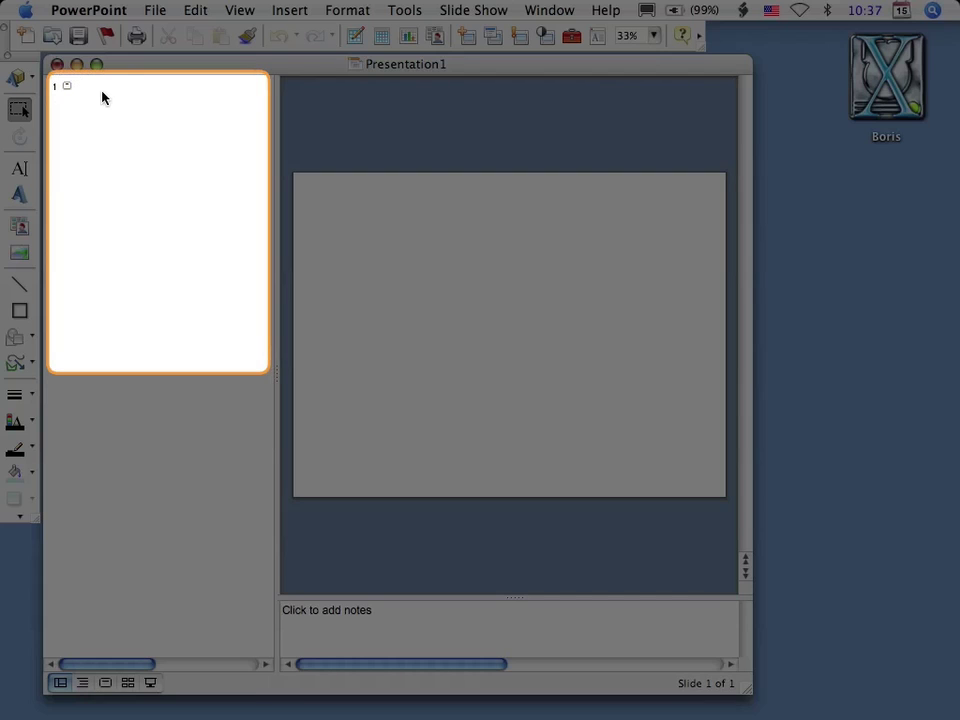
pyautogui.write('My title image')
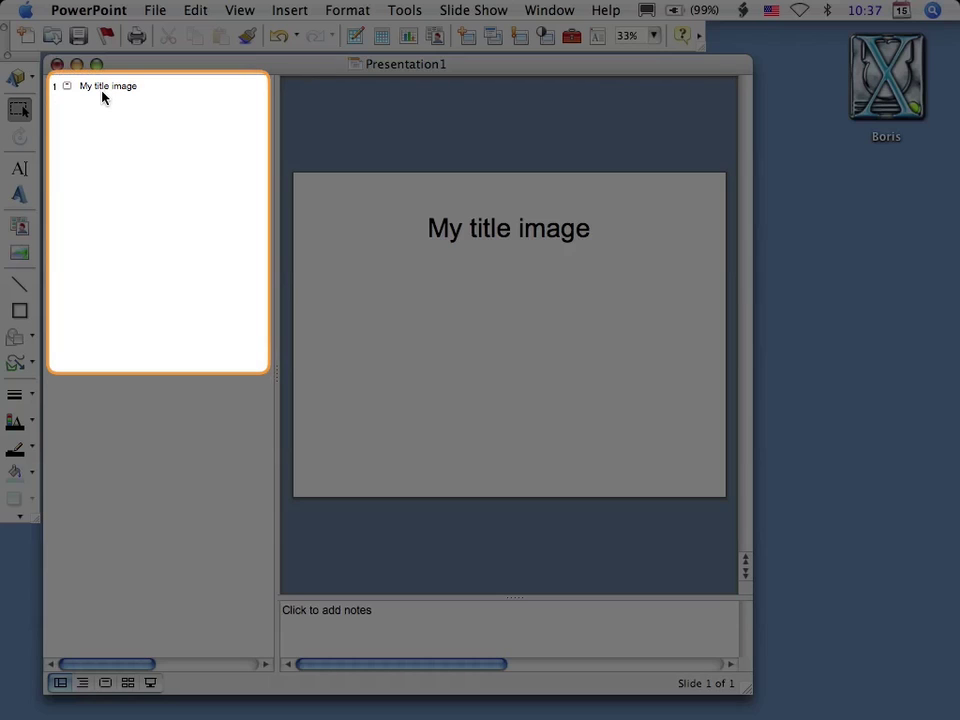
pyautogui.press('Return')
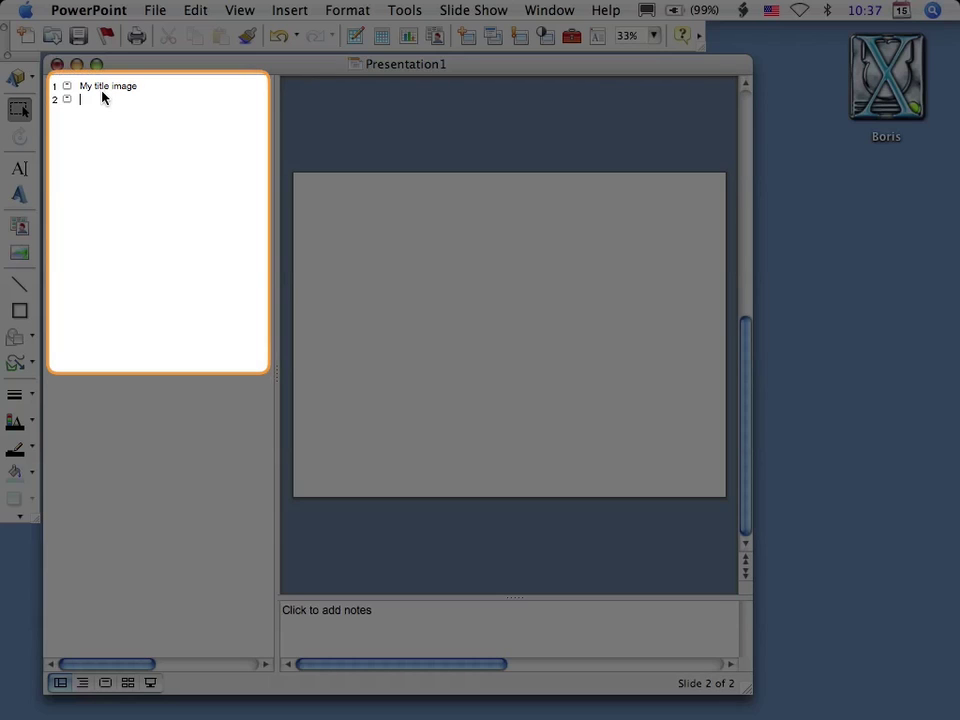
pyautogui.write('Some key')
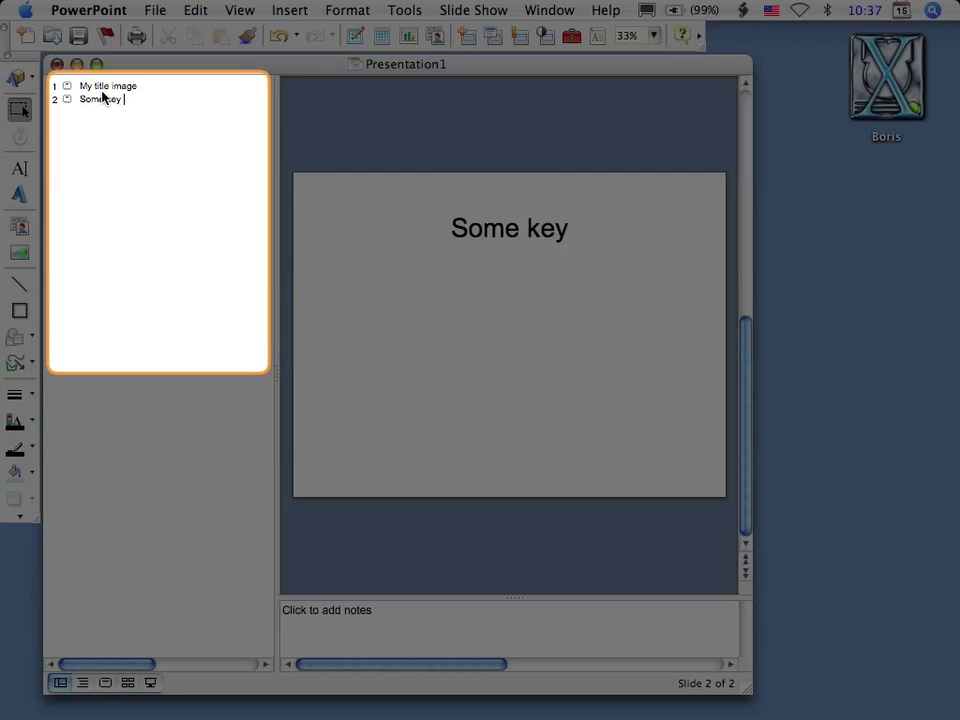
pyautogui.write(' info')
pyautogui.press('Return')
pyautogui.press('Tab')
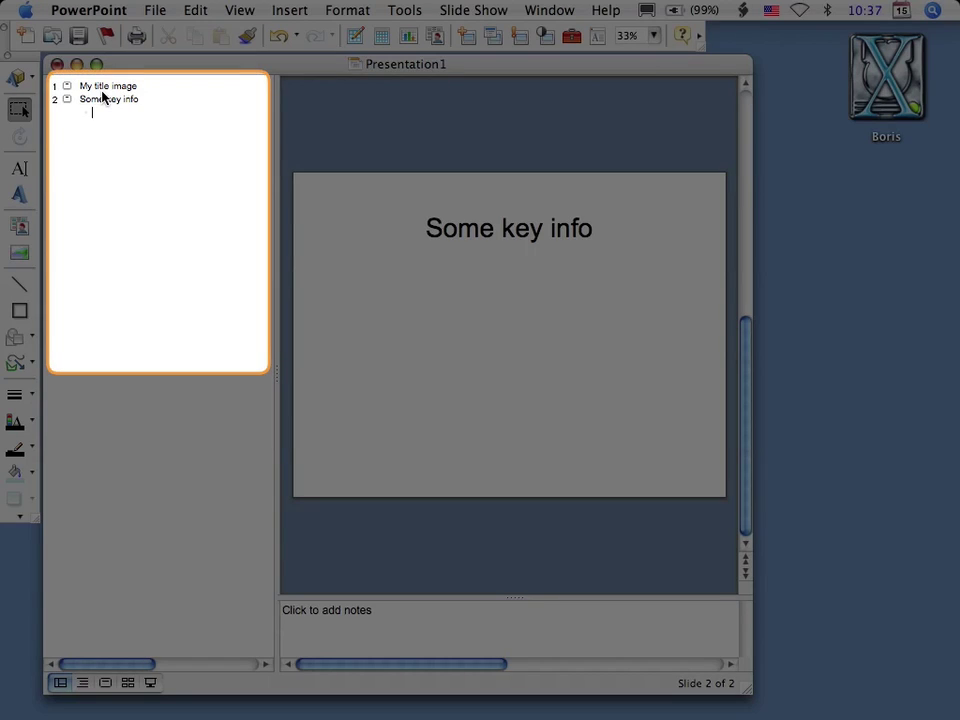
pyautogui.write('thing to do first')
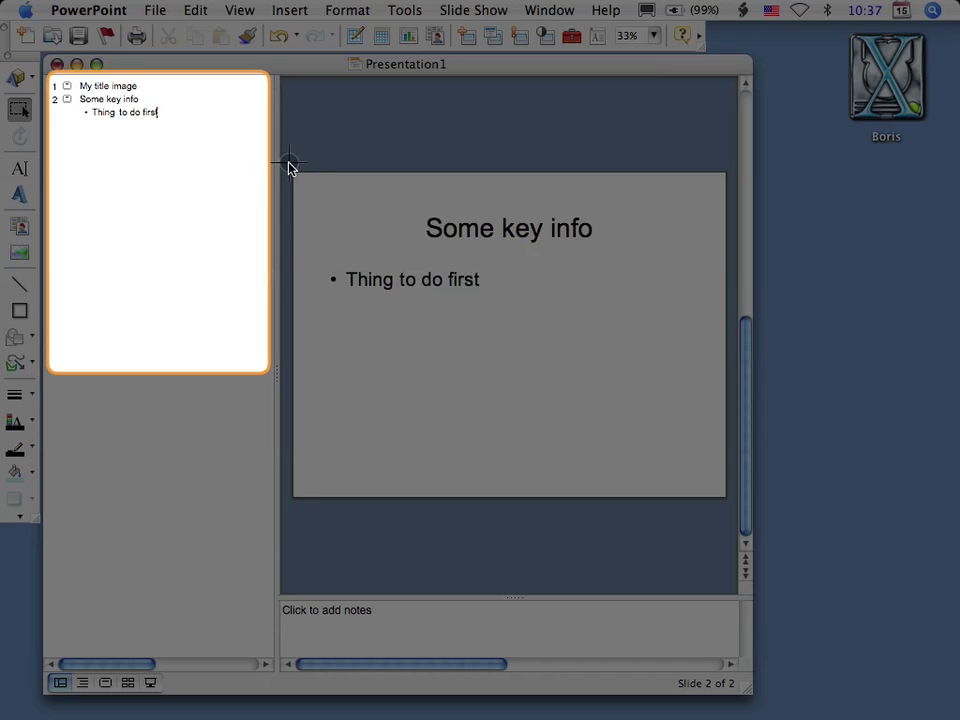
pyautogui.moveTo(287, 171); pyautogui.dragTo(720, 505)
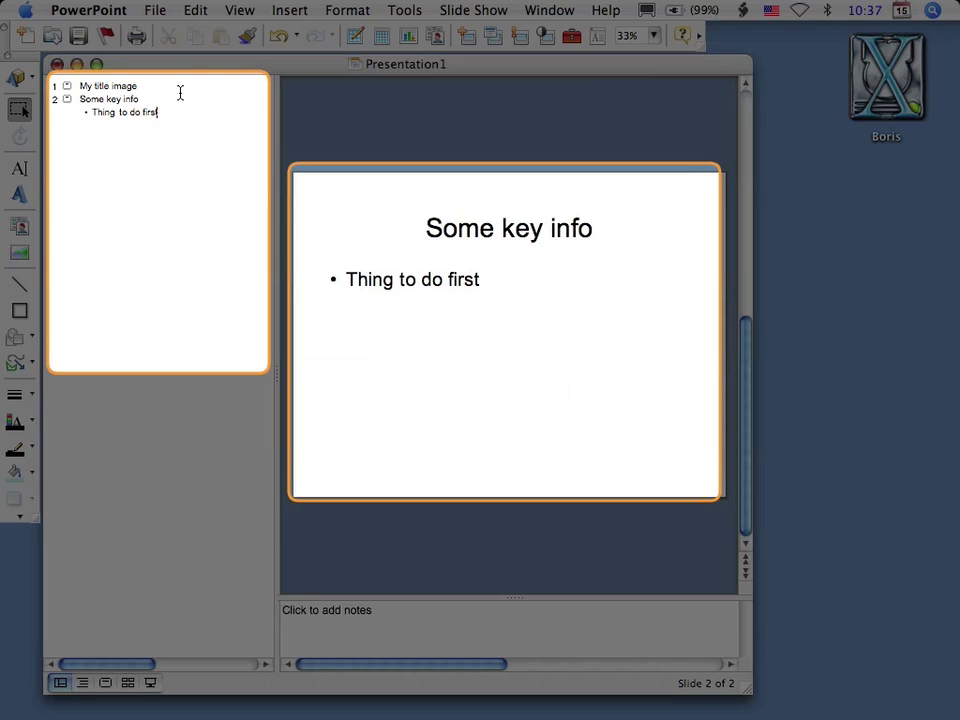
# Add bullets 'Second thing' and 'Third thing', then start slide 3 titled 'My new slide'
pyautogui.press('Return')
pyautogui.write('Second thing ')
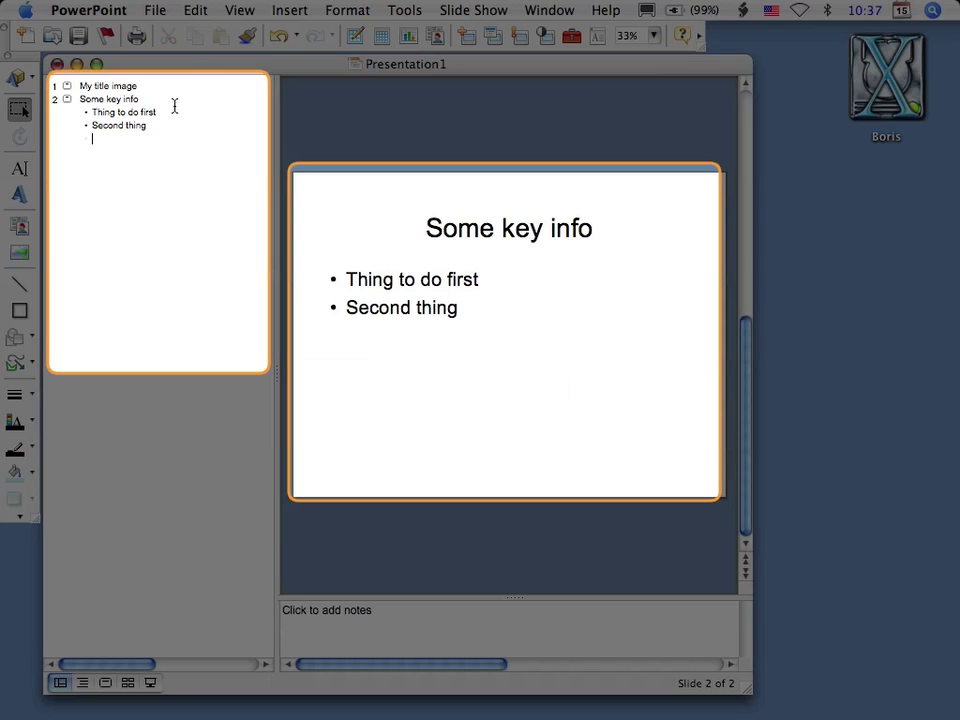
pyautogui.write('Third thing')
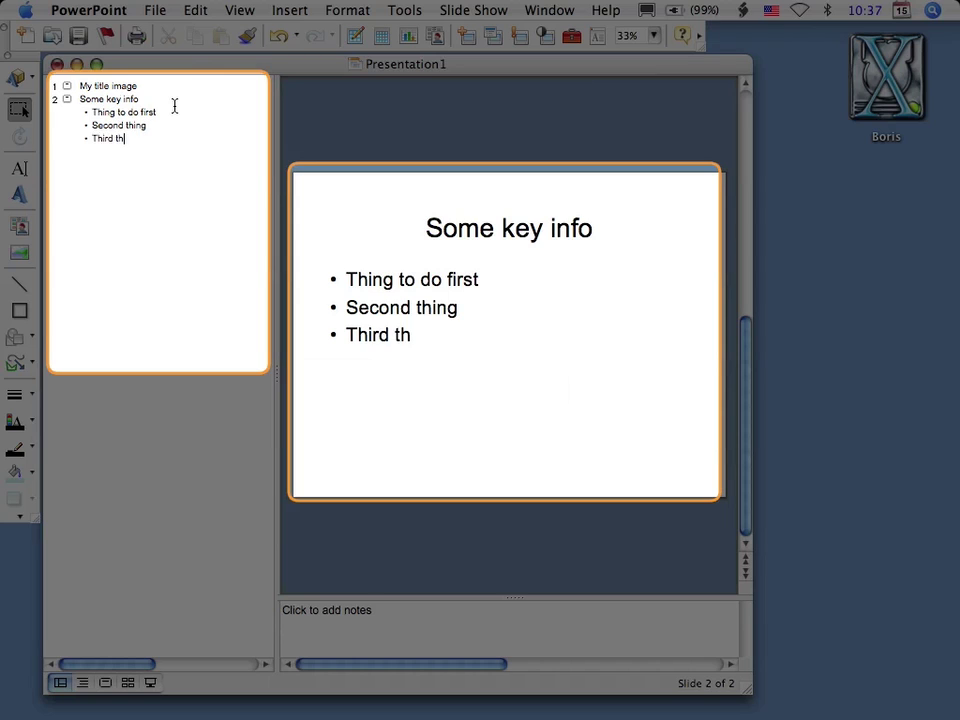
pyautogui.press('Return')
pyautogui.hotkey('shift', 'Tab')
pyautogui.write('My new sl')
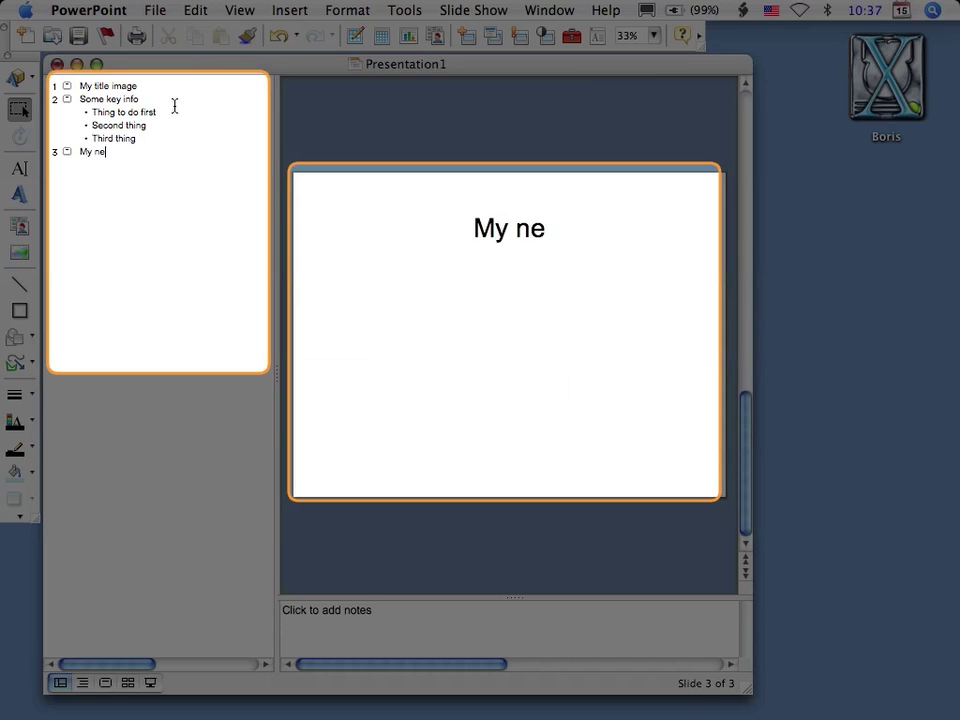
pyautogui.write('ide')
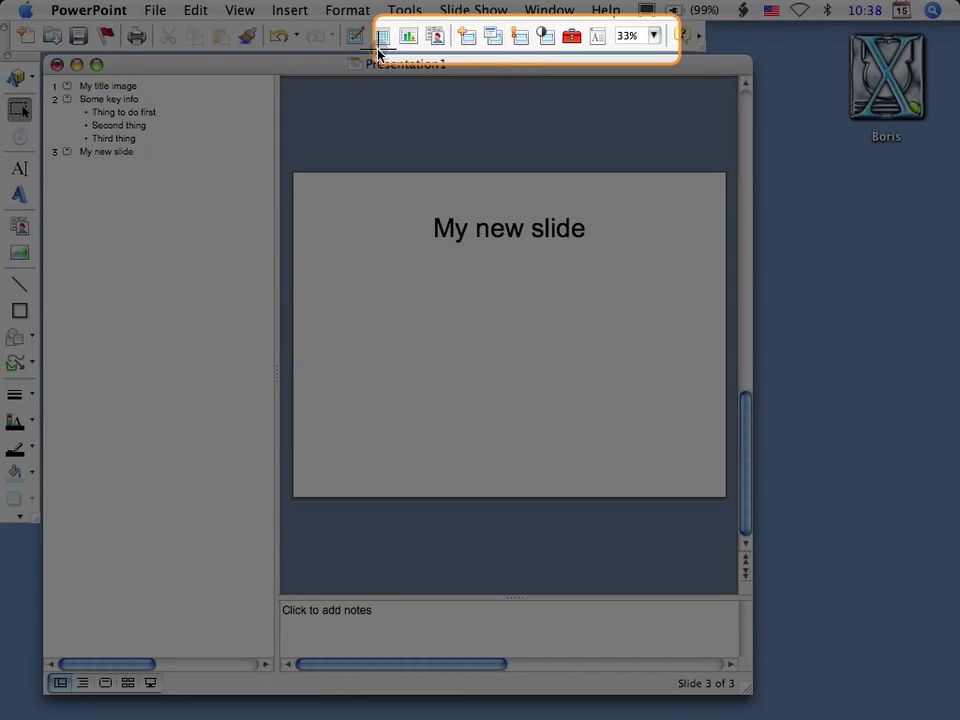
# Cancel out of the Slide Layout and Slide Design dialogs, then show the Formatting Palette
pyautogui.click(492, 36)
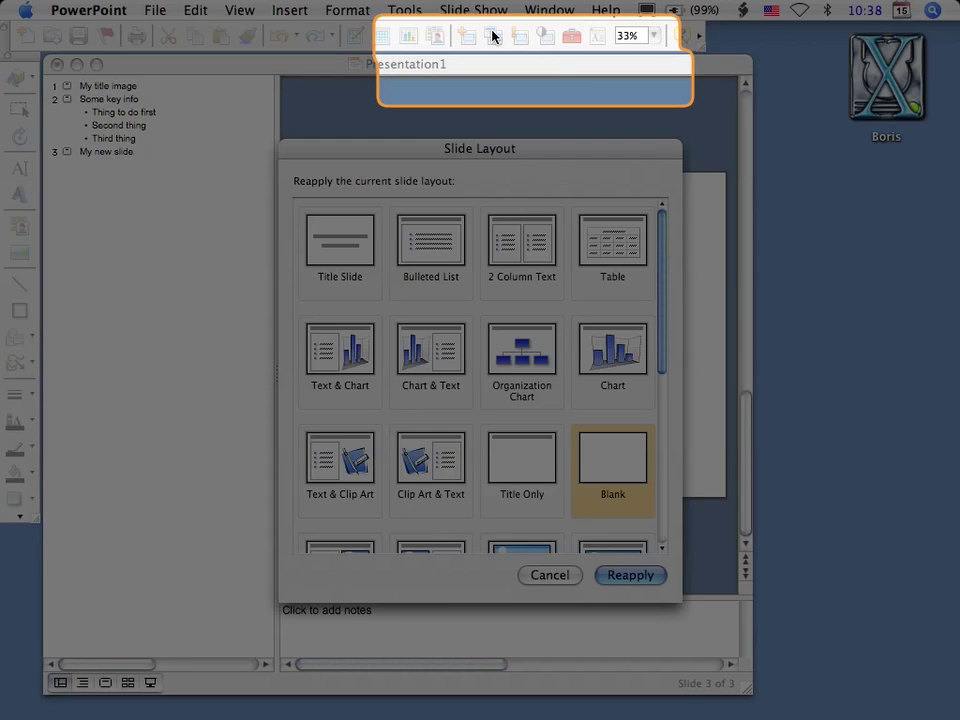
pyautogui.click(549, 574)
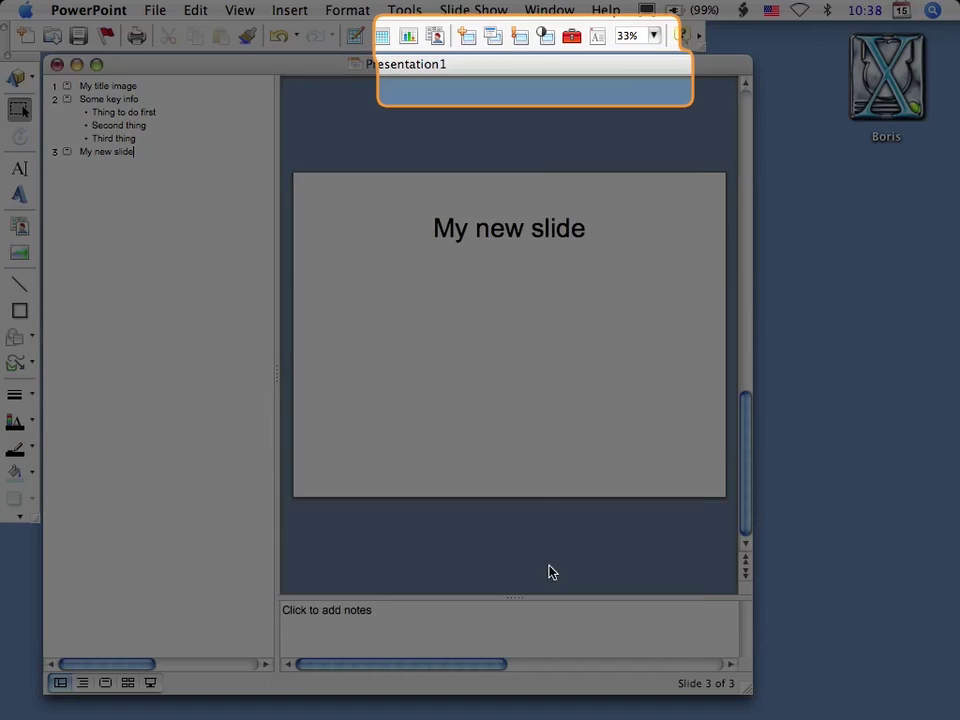
pyautogui.click(522, 37)
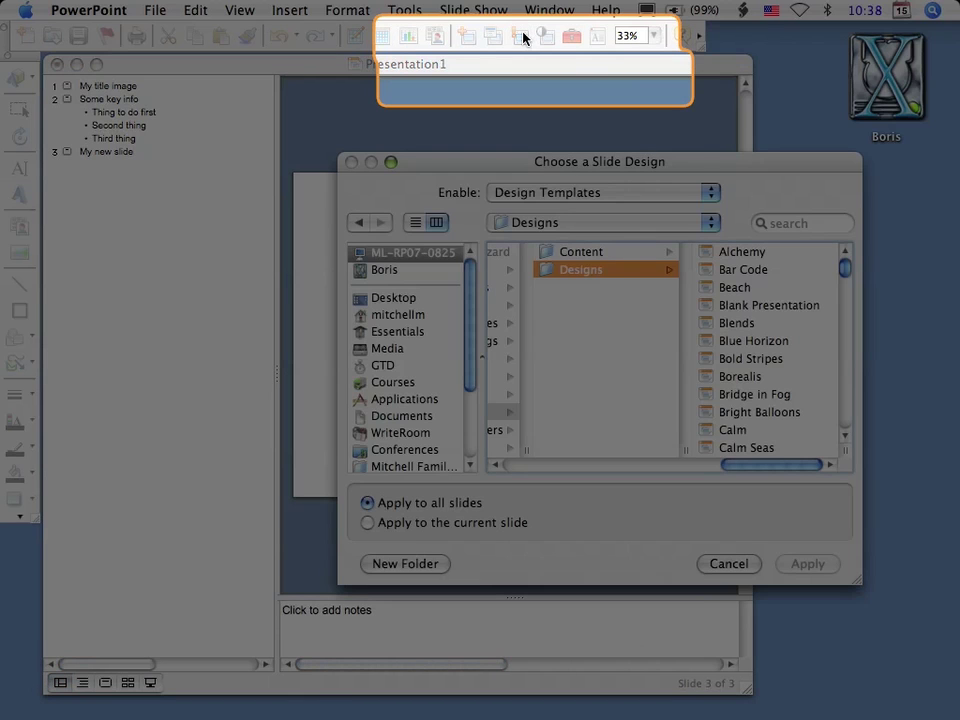
pyautogui.click(729, 564)
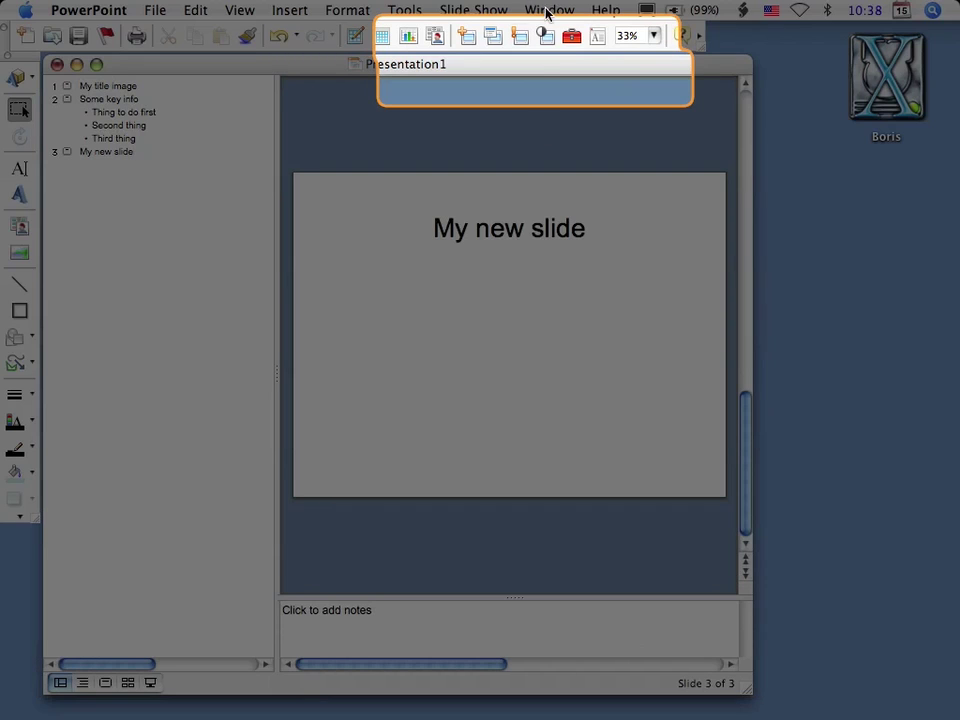
pyautogui.click(597, 37)
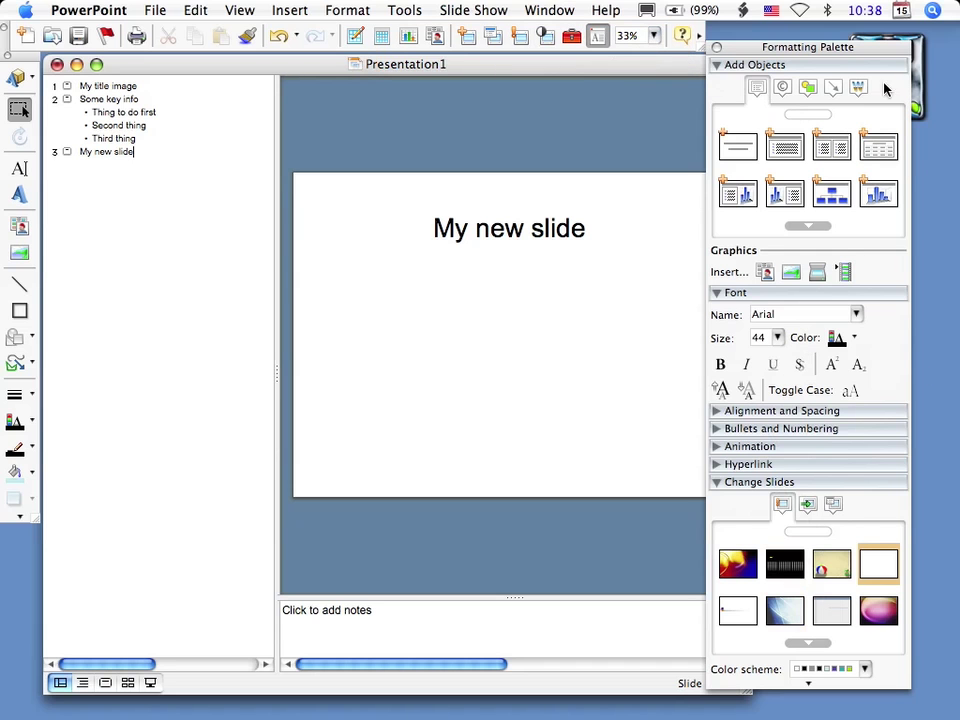
# Apply the beach-ball sand design from the palette's slide design gallery
pyautogui.moveTo(856, 49); pyautogui.dragTo(898, 42)
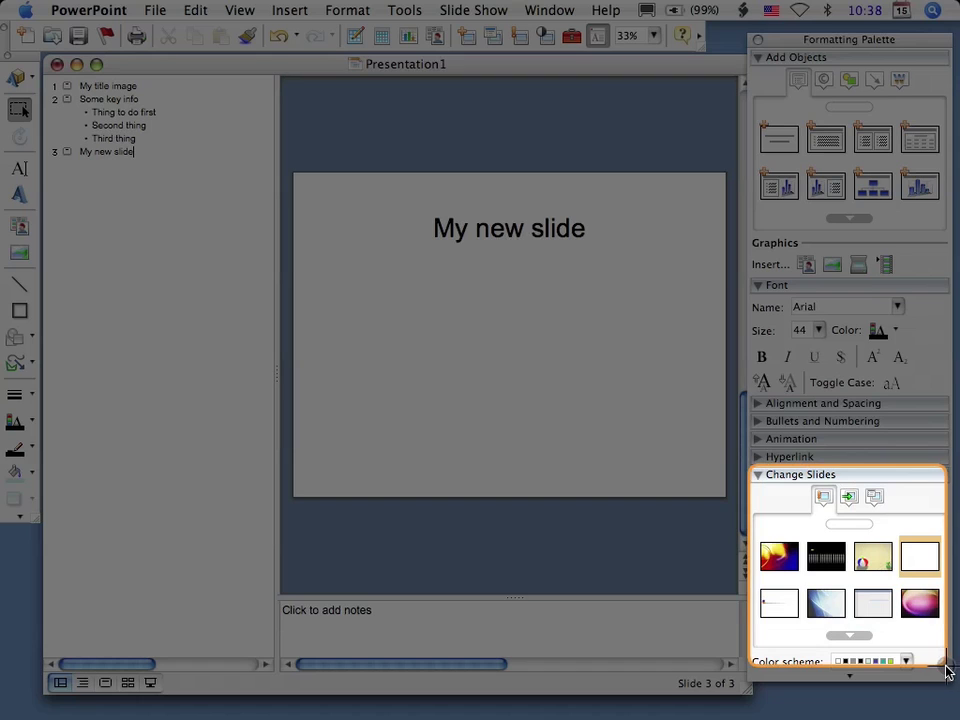
pyautogui.click(848, 635)
pyautogui.click(848, 636)
pyautogui.click(848, 636)
pyautogui.click(848, 636)
pyautogui.click(848, 636)
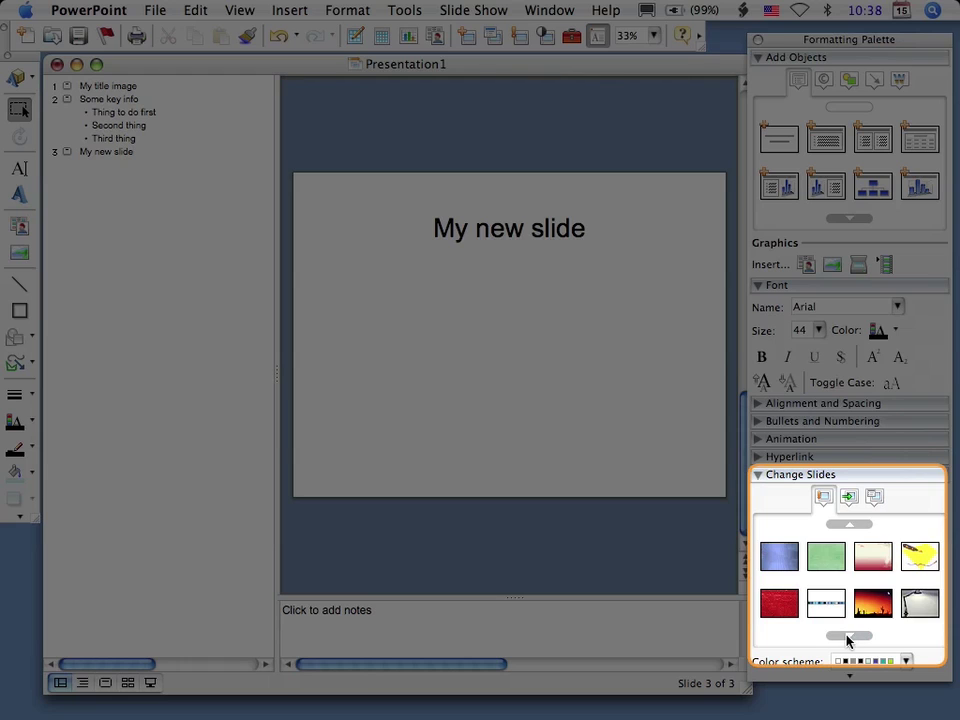
pyautogui.click(849, 524)
pyautogui.click(849, 524)
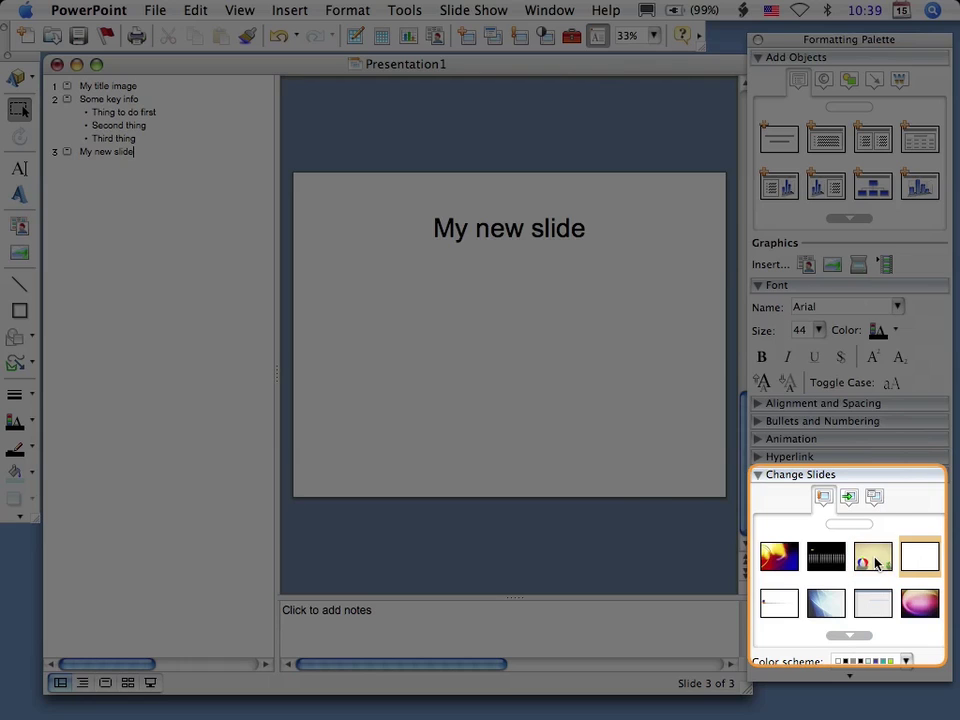
pyautogui.click(874, 563)
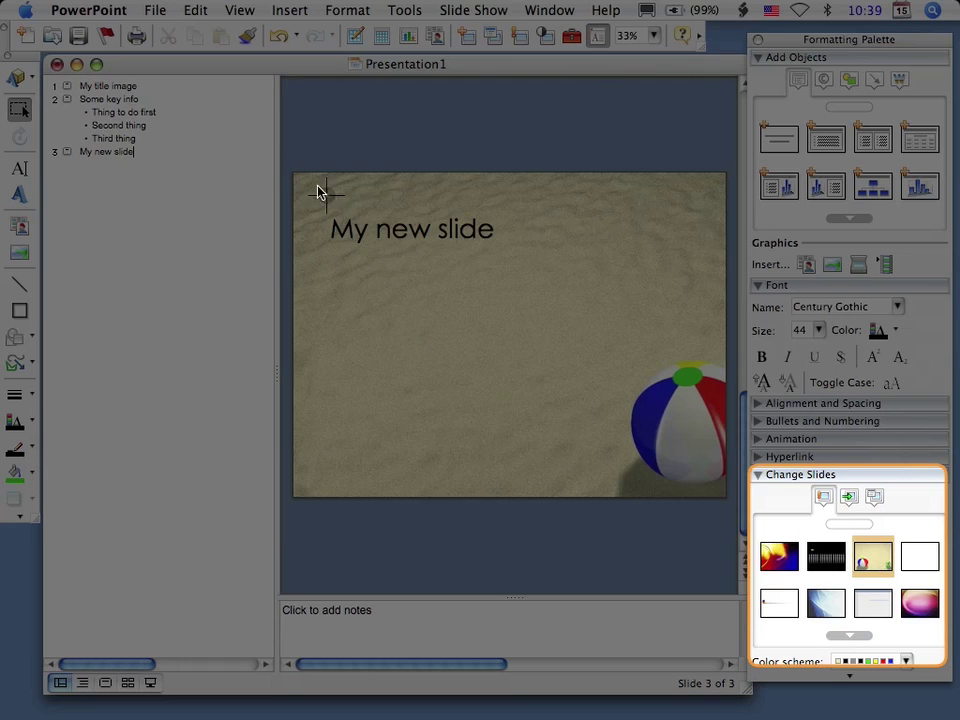
# Preview slides 2 and 1, then revert the deck to the plain white design
pyautogui.moveTo(276, 150); pyautogui.dragTo(741, 515)
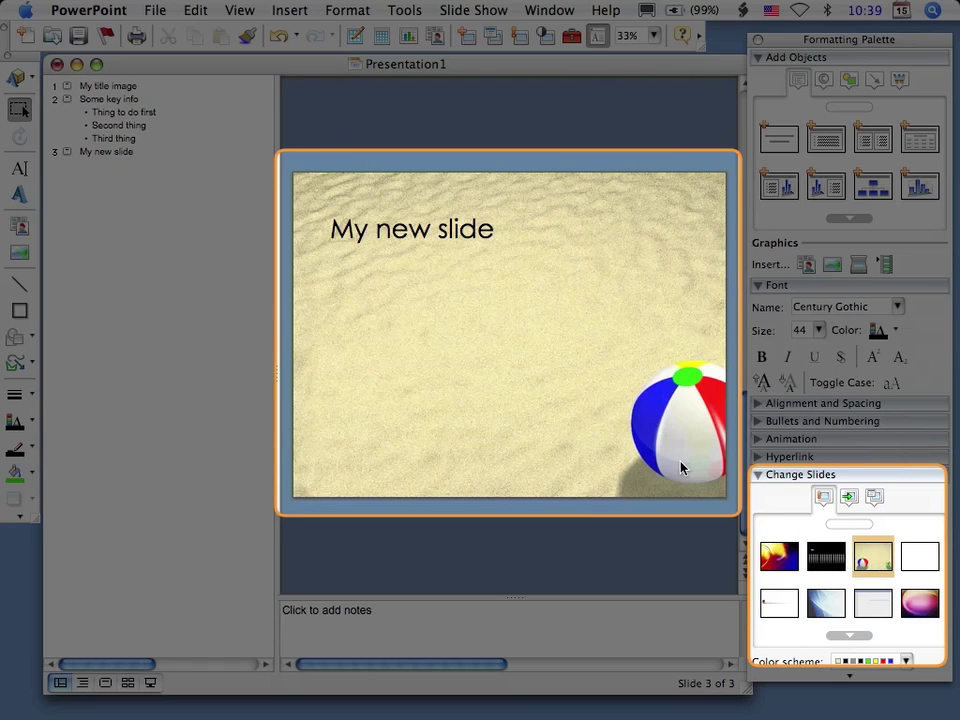
pyautogui.click(62, 100)
pyautogui.click(64, 87)
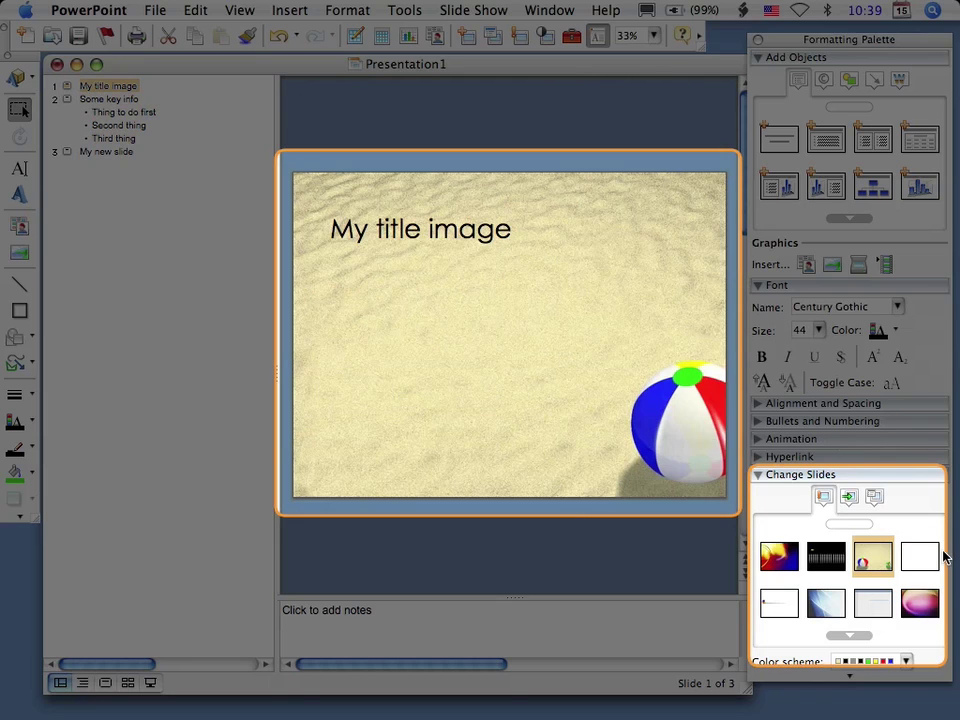
pyautogui.click(922, 557)
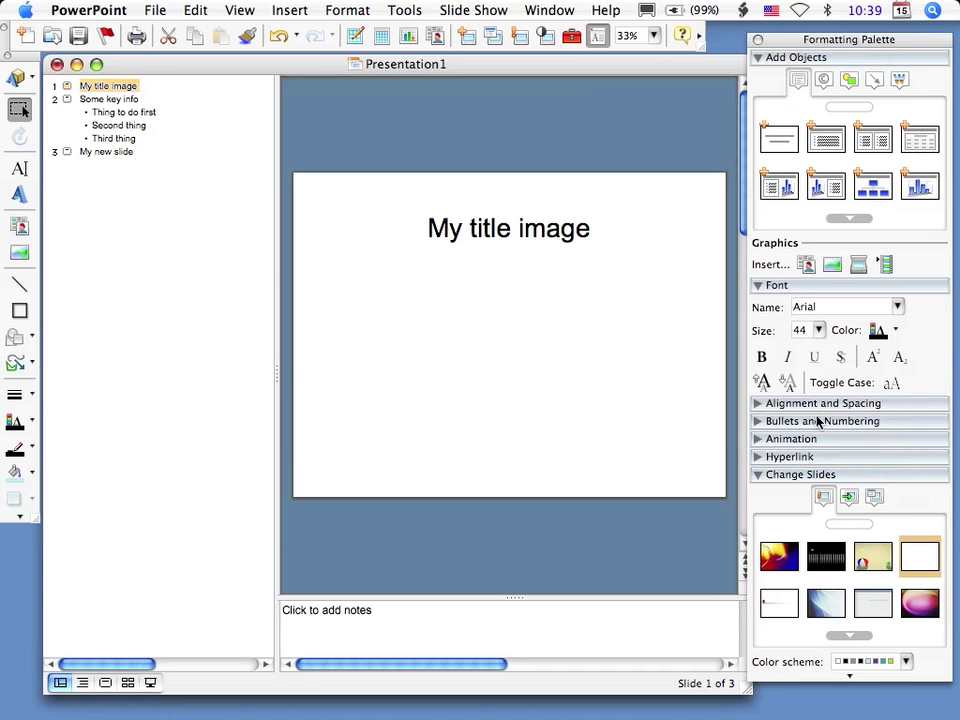
pyautogui.click(758, 476)
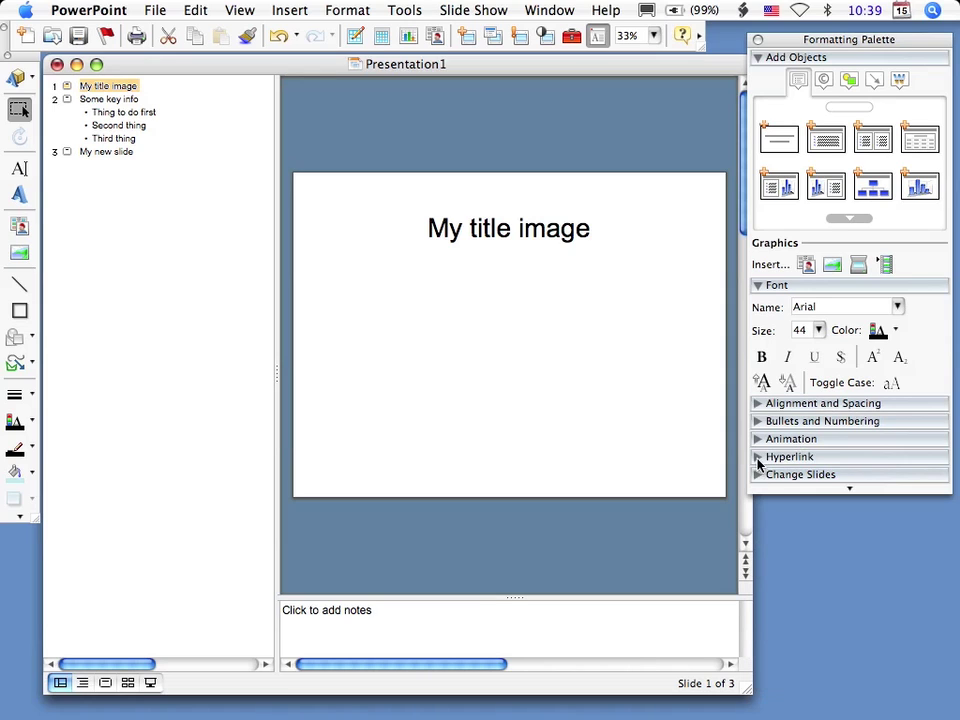
pyautogui.click(757, 456)
pyautogui.click(513, 228)
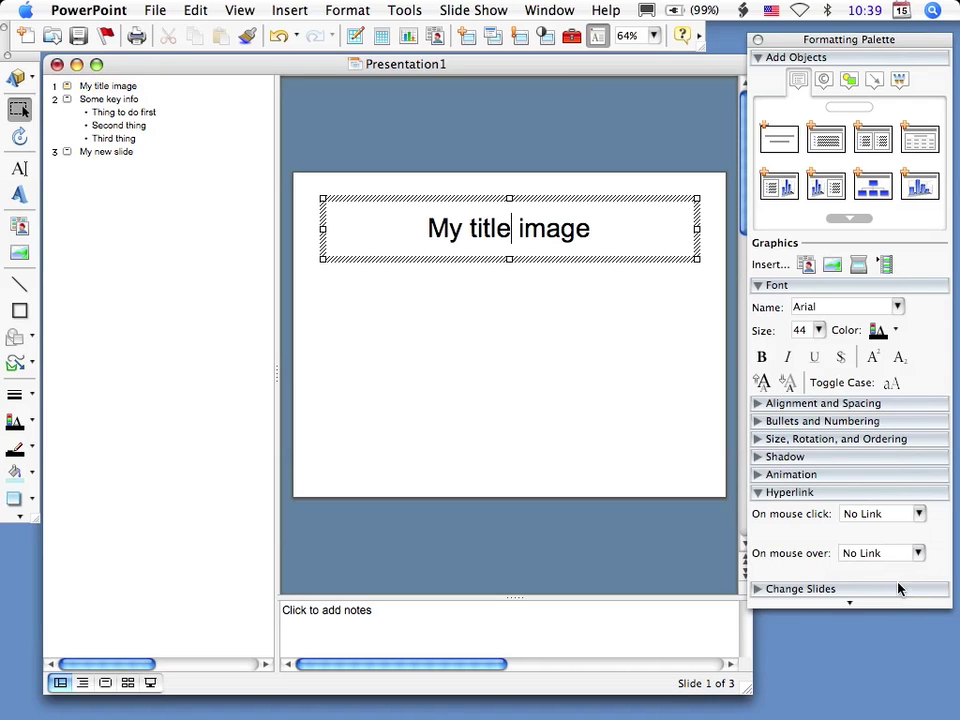
pyautogui.click(757, 493)
pyautogui.click(757, 456)
pyautogui.click(600, 259)
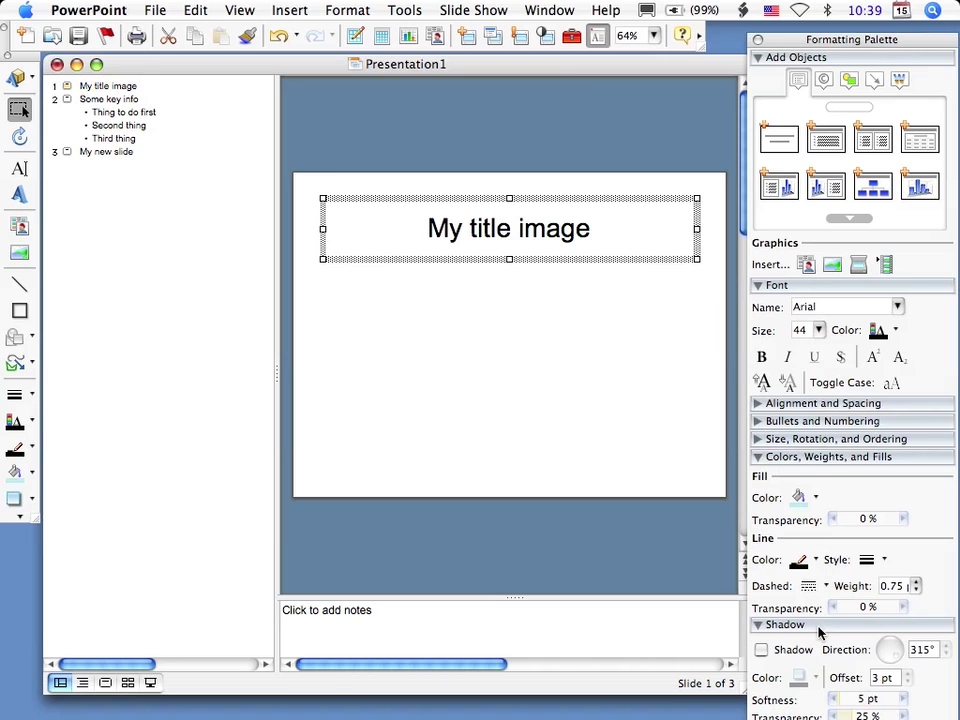
pyautogui.click(757, 456)
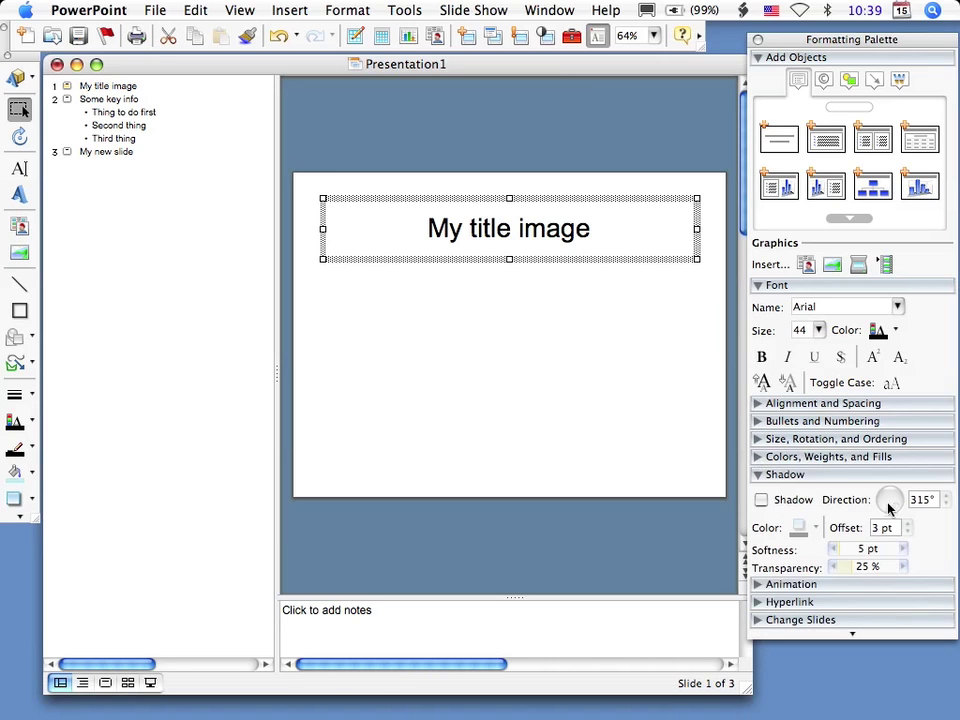
pyautogui.click(761, 499)
pyautogui.click(761, 499)
pyautogui.click(760, 475)
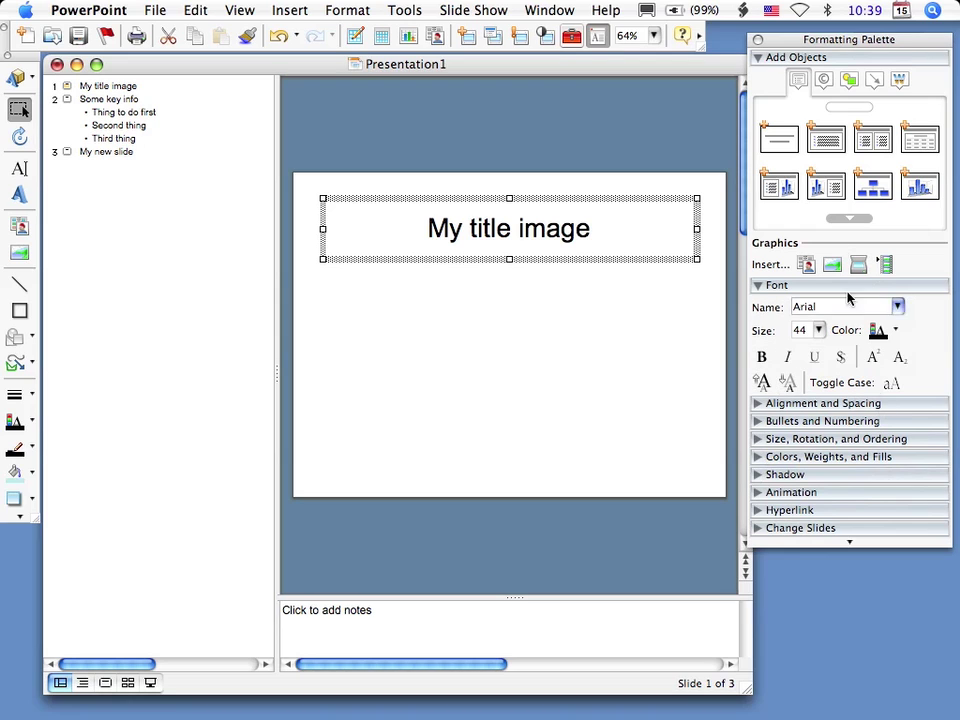
pyautogui.click(759, 57)
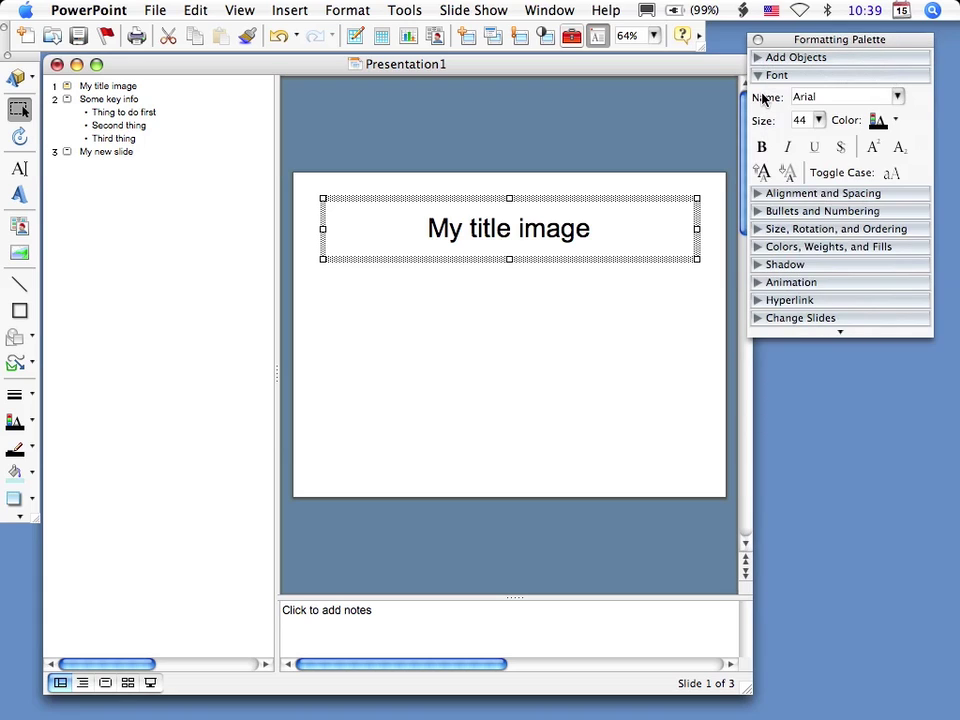
pyautogui.click(758, 194)
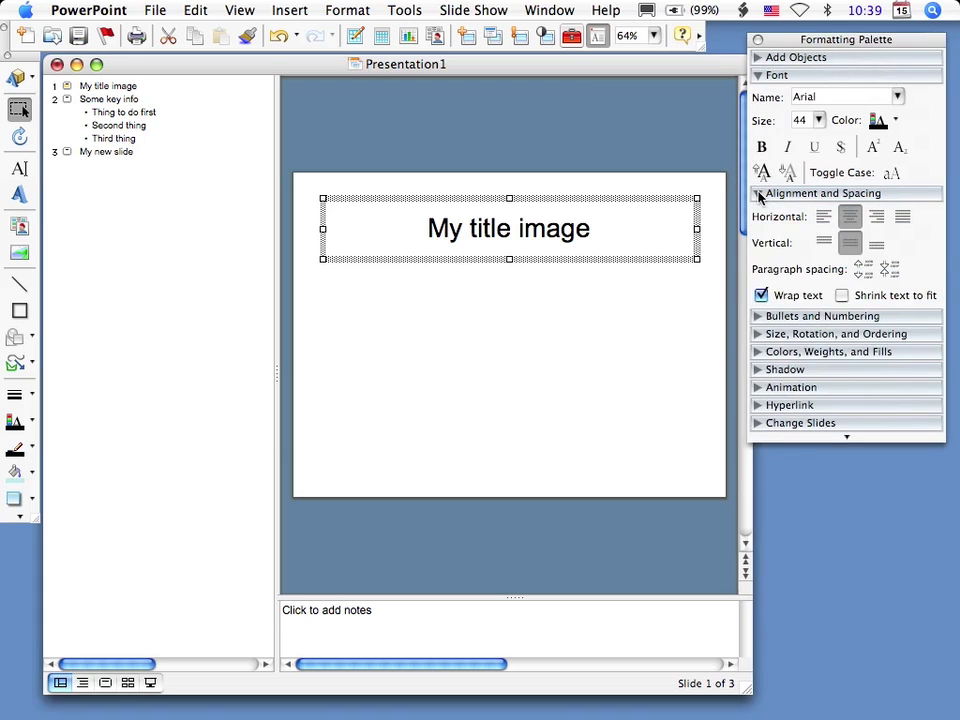
pyautogui.click(759, 195)
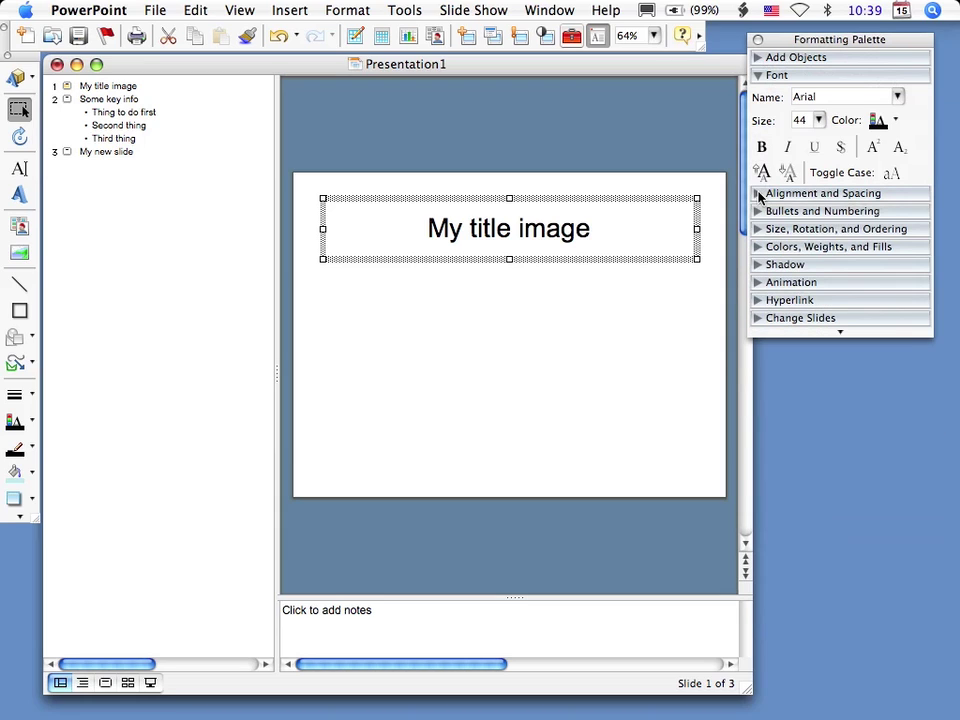
pyautogui.click(543, 372)
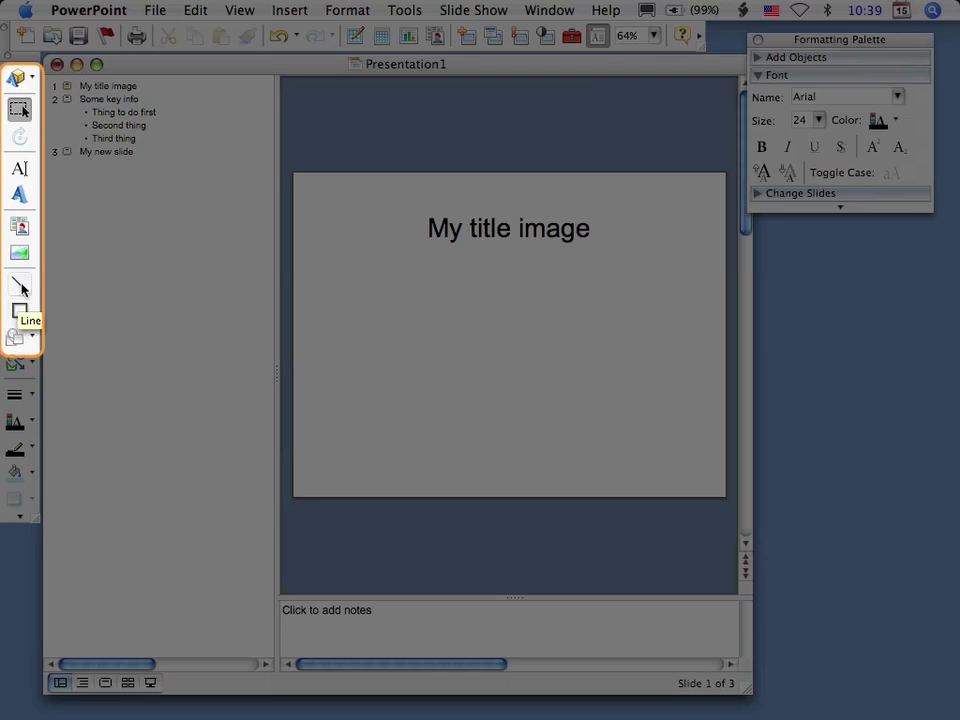
pyautogui.click(16, 340)
pyautogui.click(19, 340)
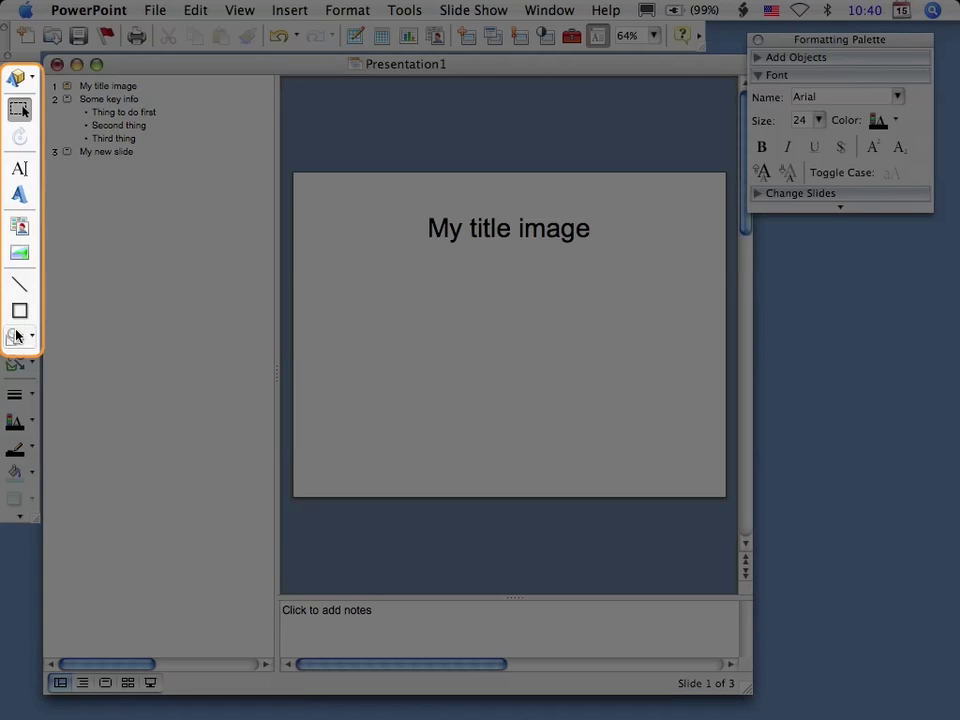
pyautogui.click(19, 338)
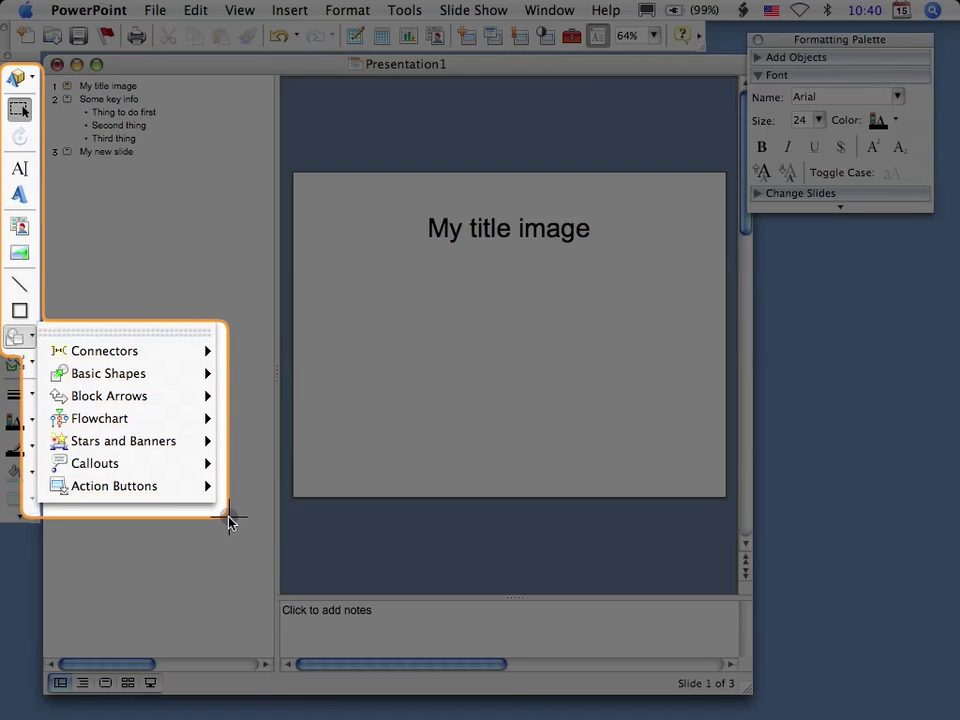
pyautogui.moveTo(120, 352)
pyautogui.moveTo(118, 377)
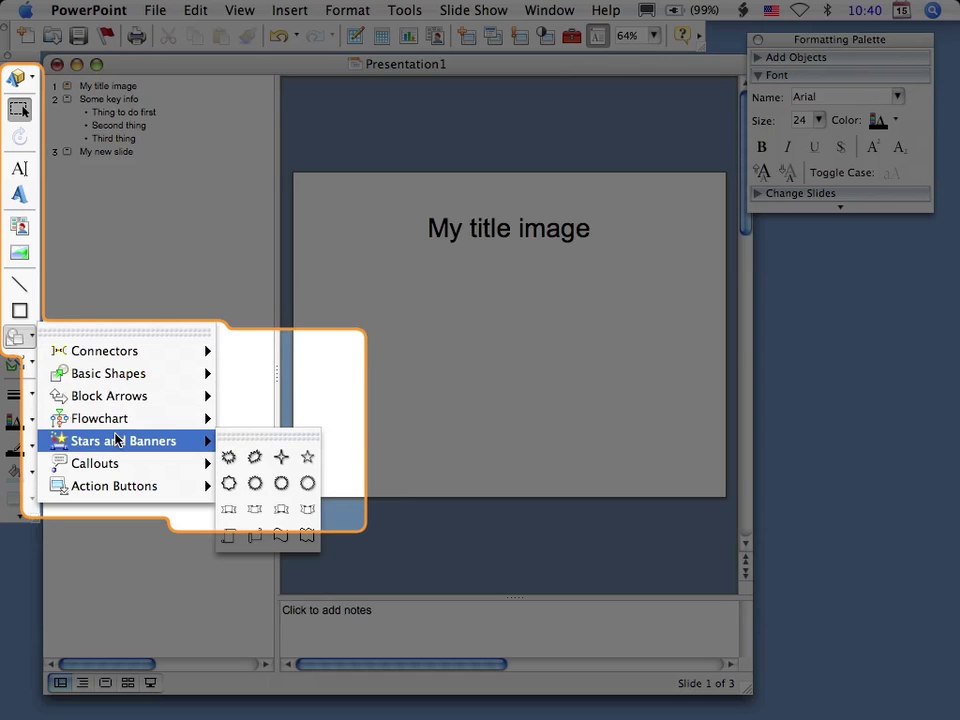
pyautogui.moveTo(110, 465)
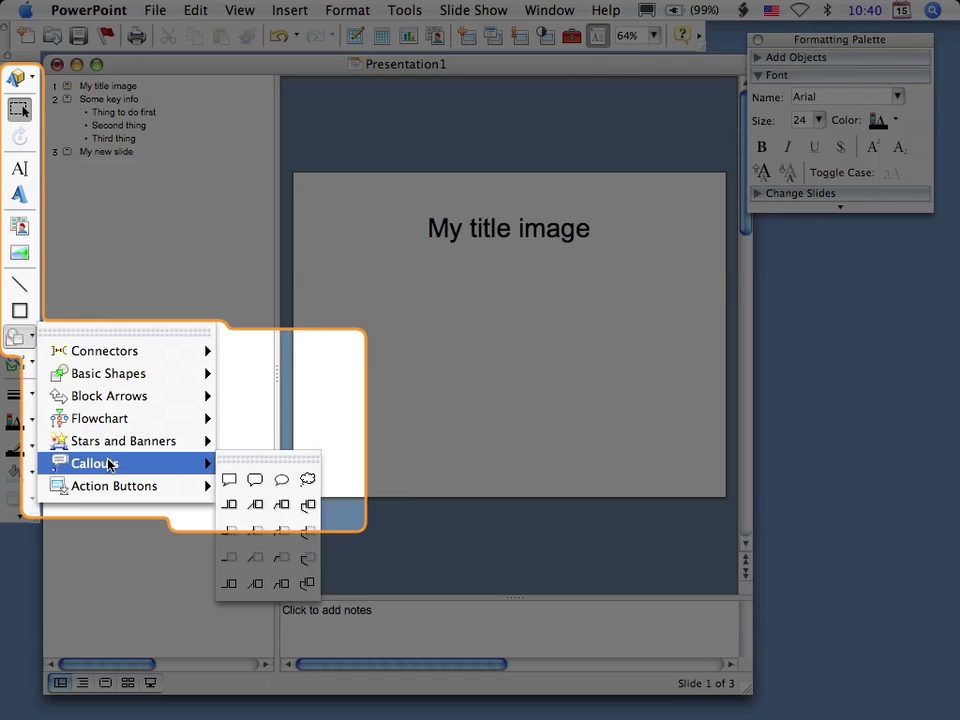
pyautogui.press('Escape')
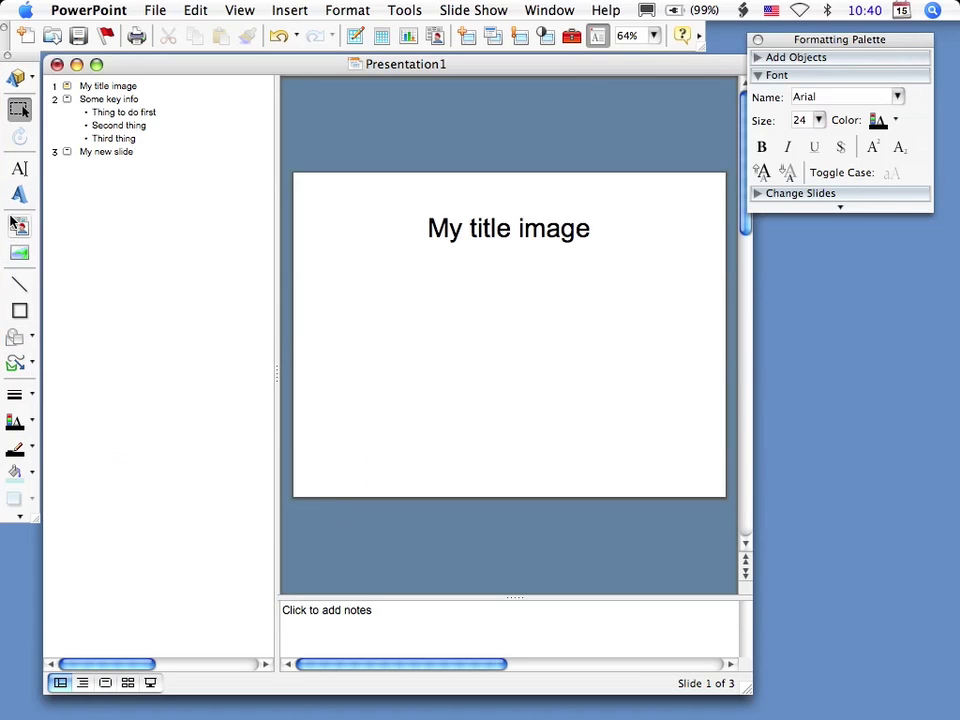
# Draw a rectangle under the title and open its Format AutoShape fill colour list
pyautogui.click(19, 313)
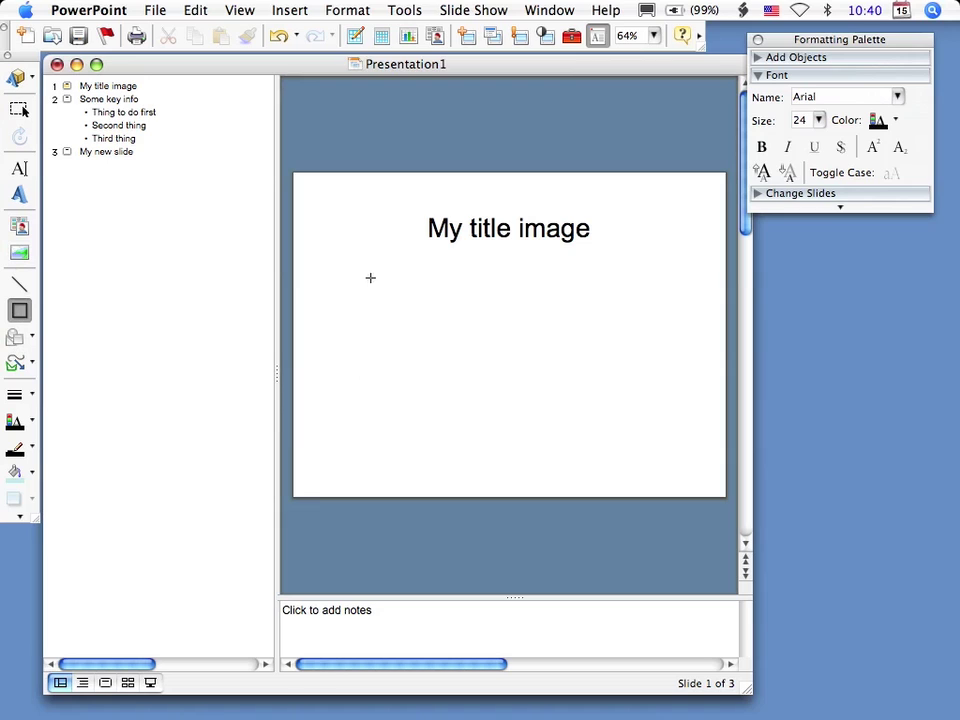
pyautogui.moveTo(362, 281); pyautogui.dragTo(482, 334)
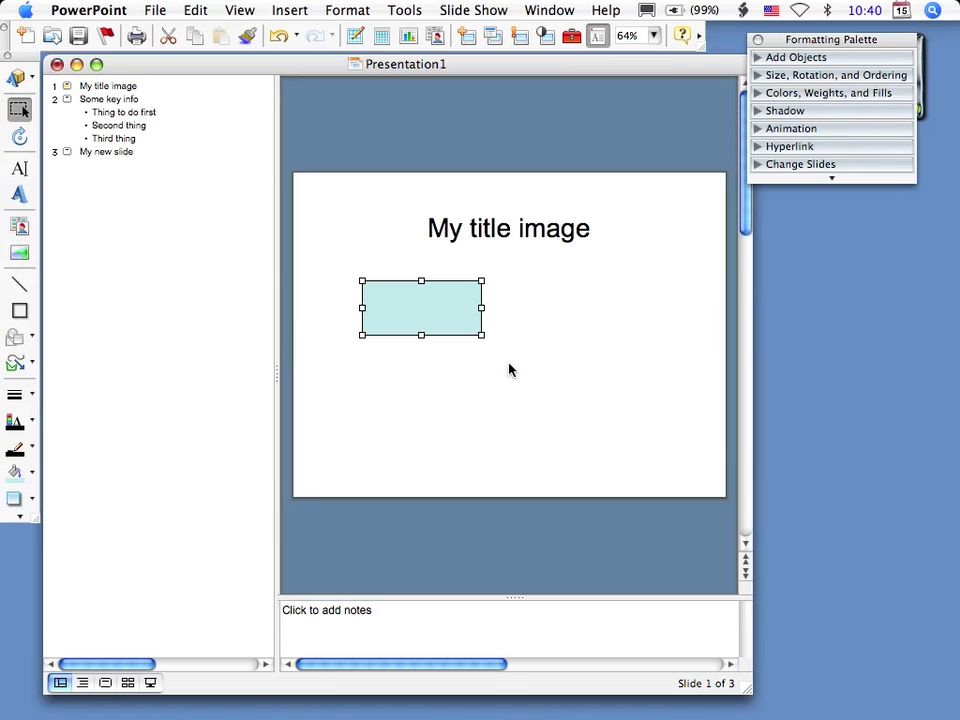
pyautogui.doubleClick(419, 311)
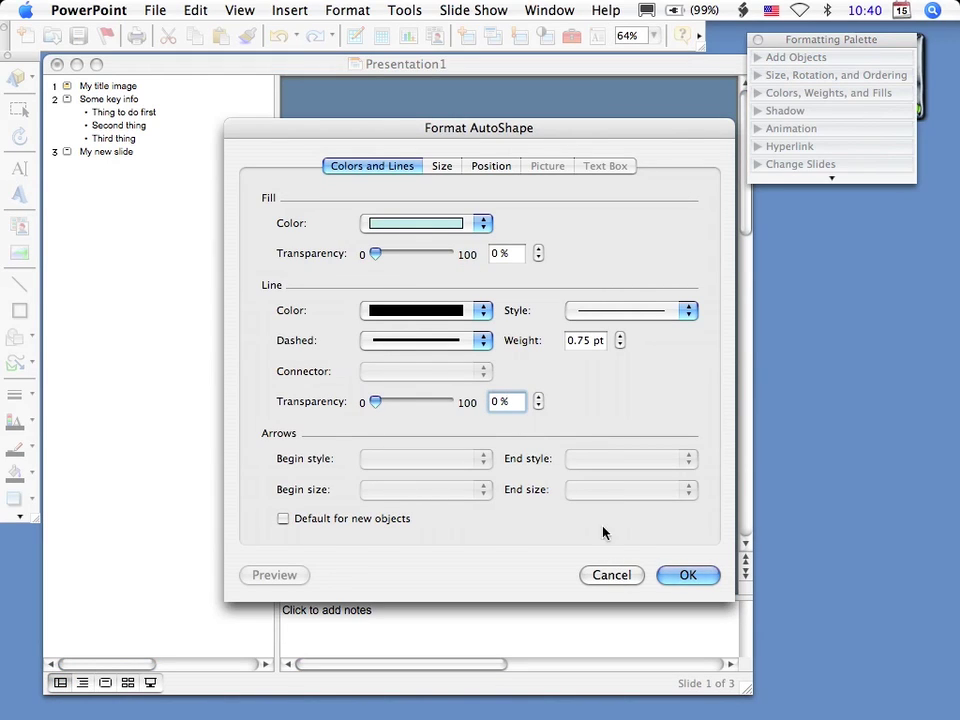
pyautogui.click(420, 222)
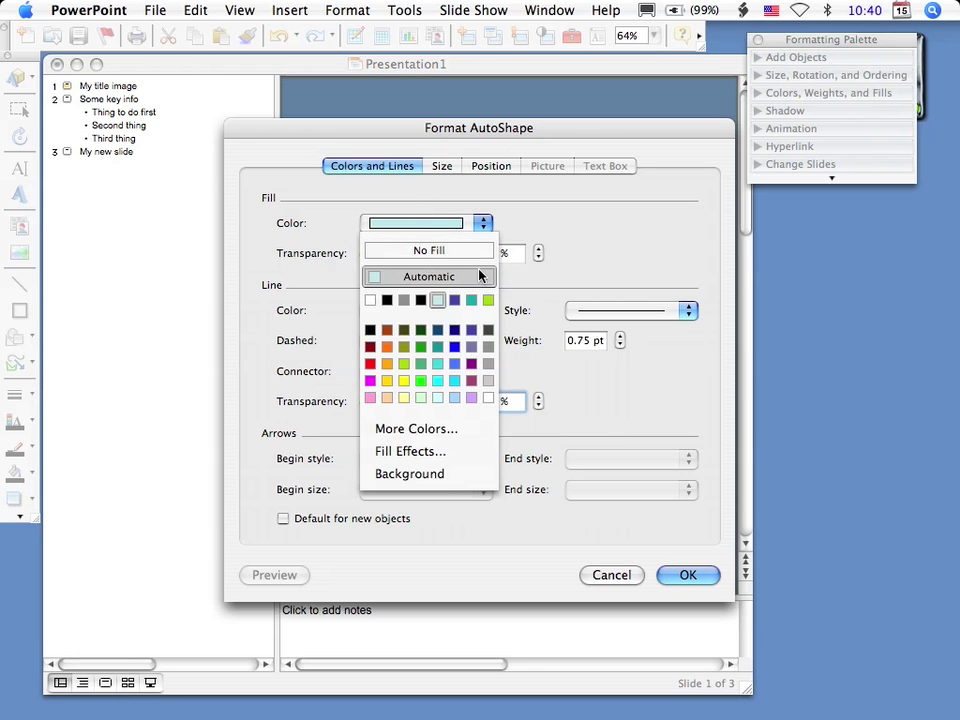
# Leave the fill unchanged and type 'First idea' inside the rectangle
pyautogui.click(512, 298)
pyautogui.click(688, 577)
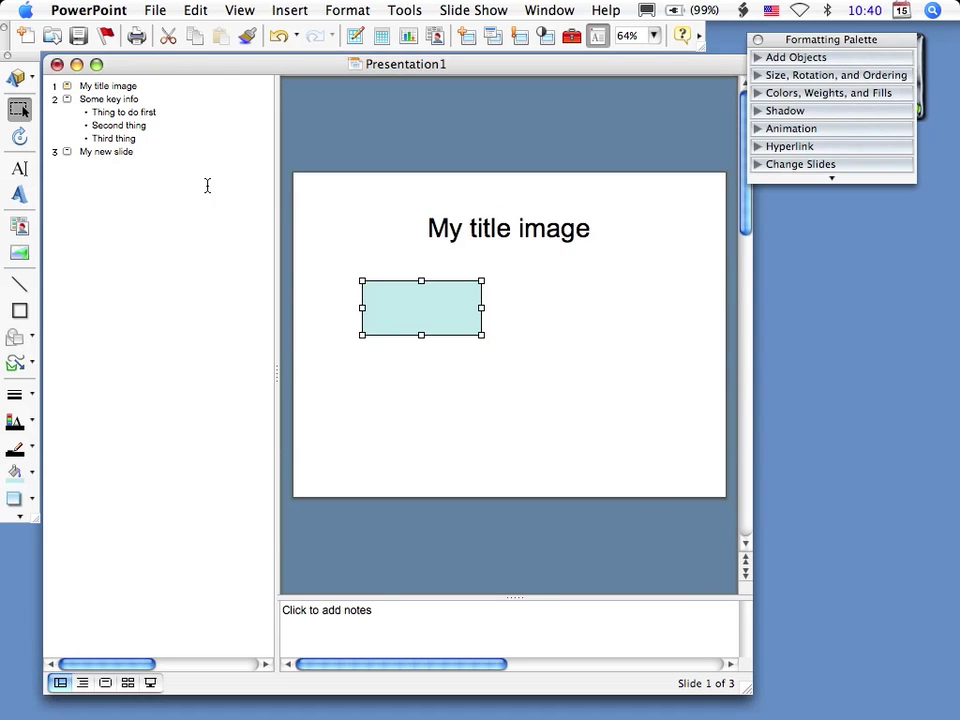
pyautogui.click(19, 170)
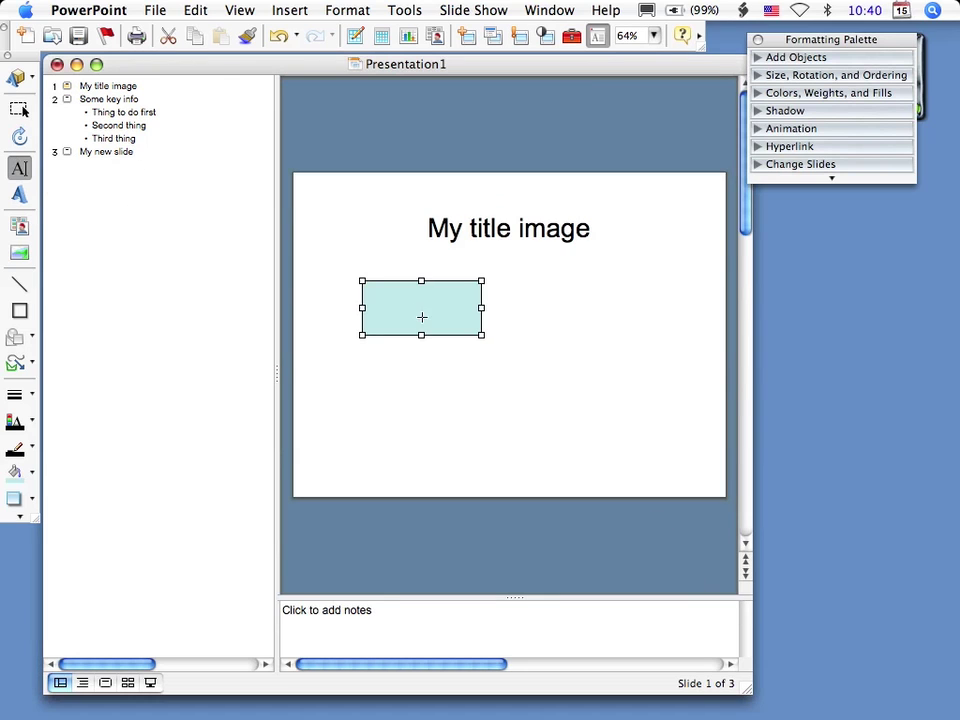
pyautogui.click(422, 314)
pyautogui.write('Firs th')
pyautogui.press('BackSpace')
pyautogui.press('BackSpace')
pyautogui.press('BackSpace')
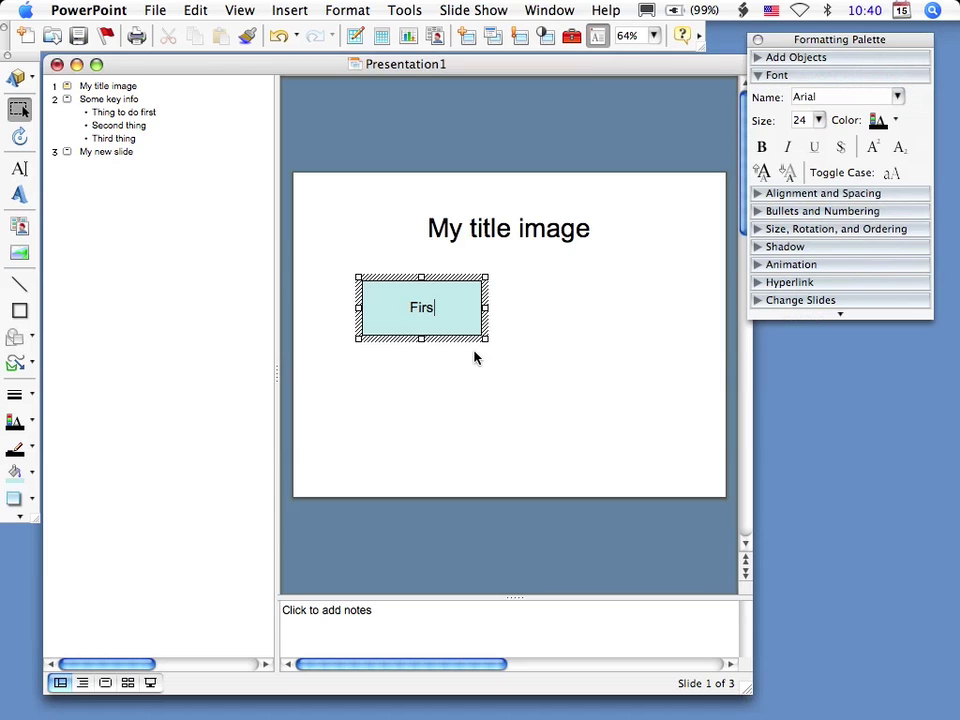
pyautogui.write('t idea')
pyautogui.click(474, 358)
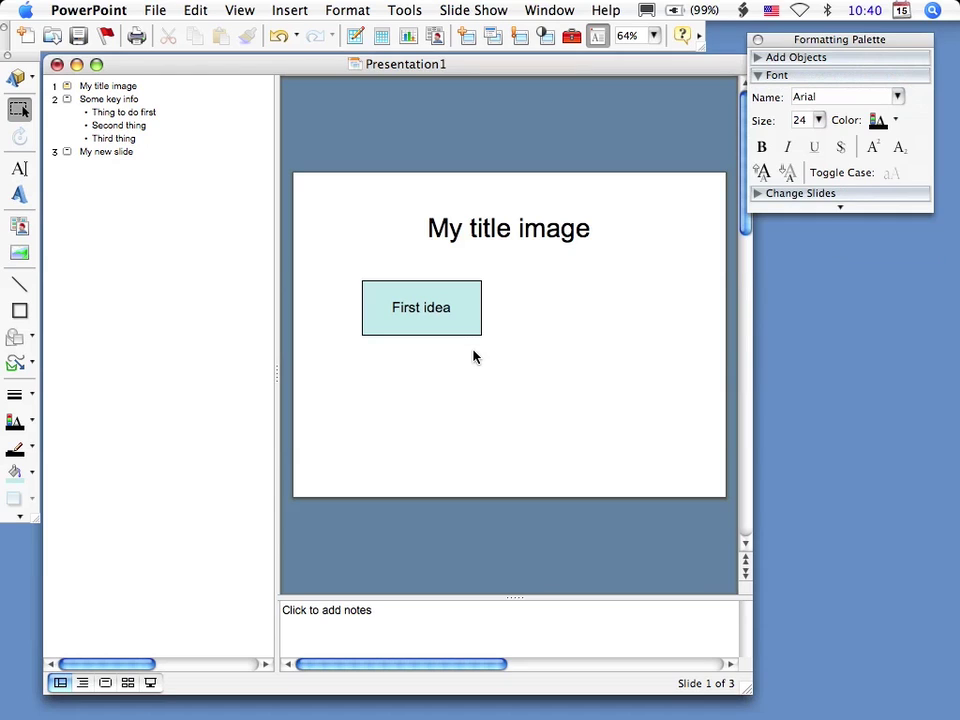
# Draw a second rectangle at the lower right labelled 'Second part'
pyautogui.click(19, 311)
pyautogui.moveTo(456, 386); pyautogui.dragTo(632, 446)
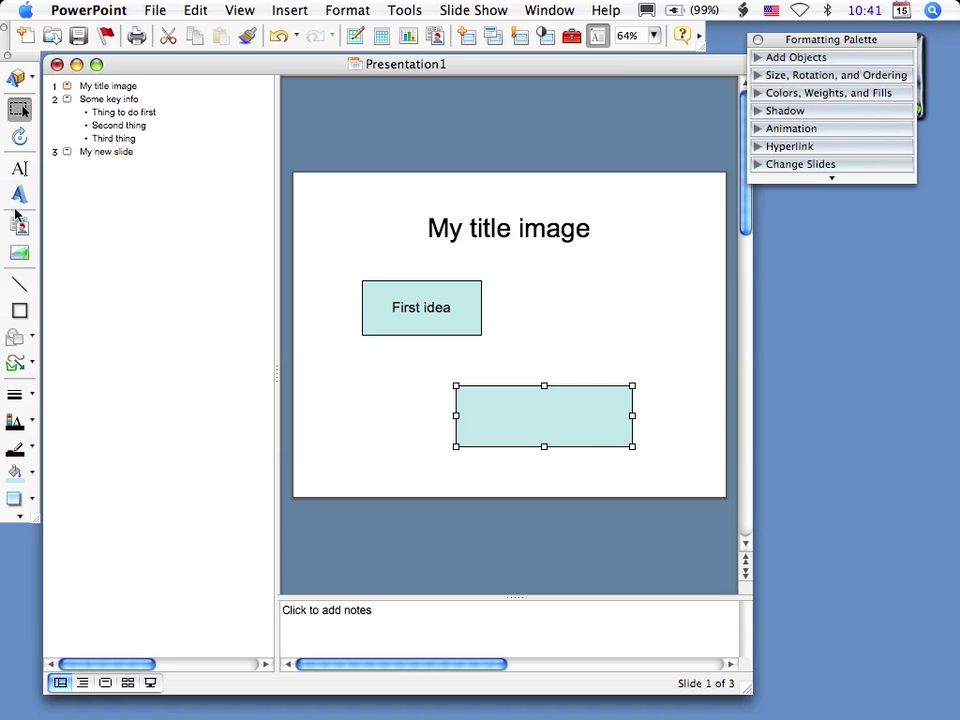
pyautogui.click(19, 168)
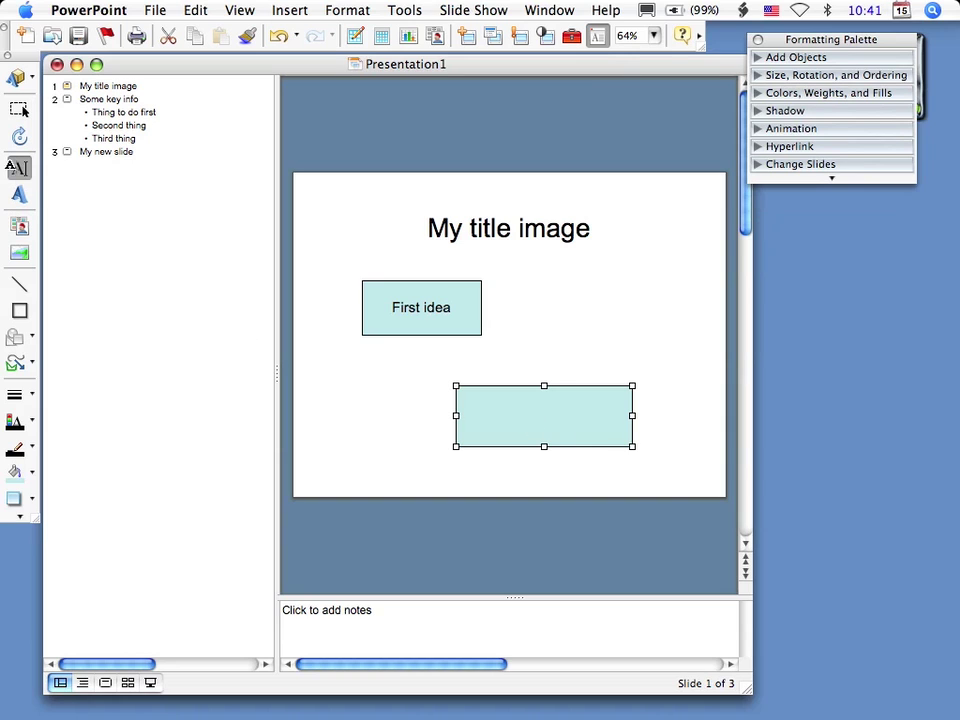
pyautogui.click(528, 419)
pyautogui.write('Secon')
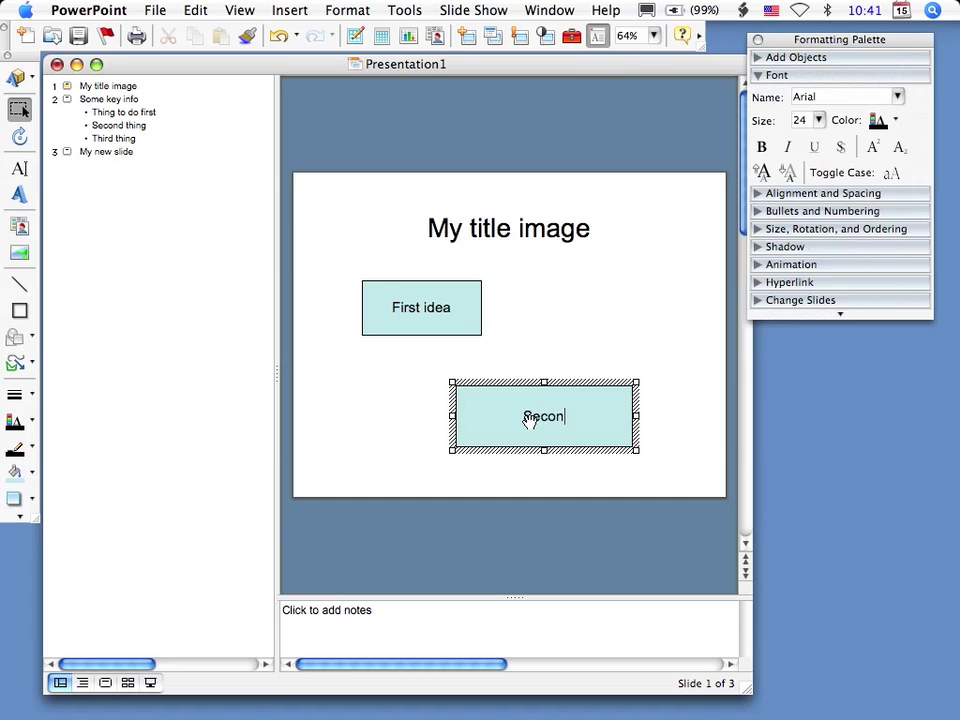
pyautogui.write('d part')
pyautogui.click(436, 358)
pyautogui.click(389, 310)
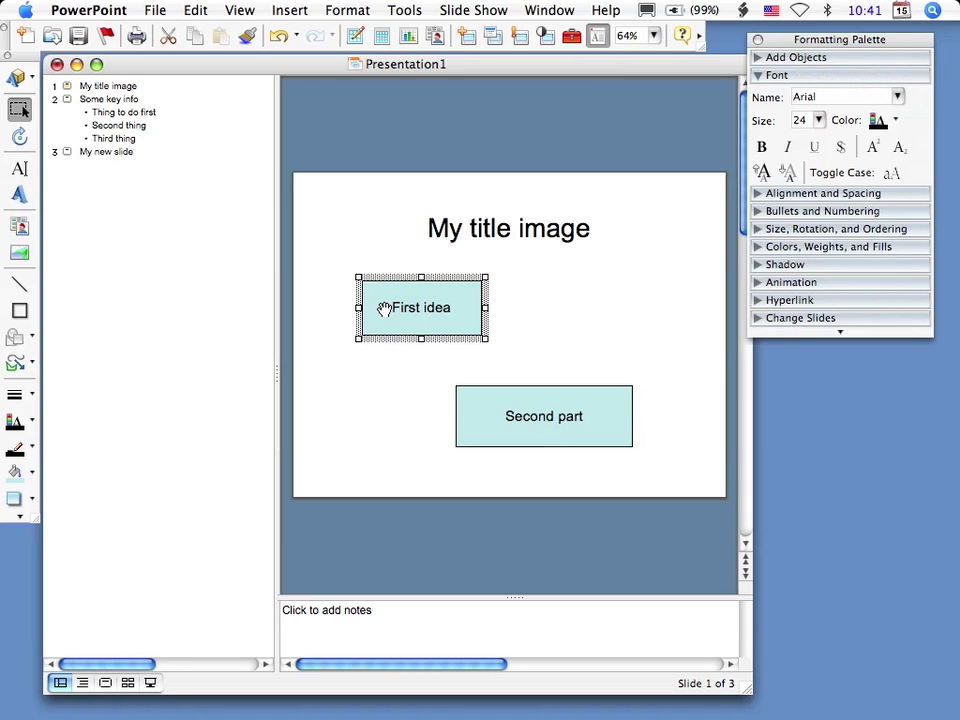
# Link First idea's right side to Second part's top with a straight arrow connector
pyautogui.click(12, 340)
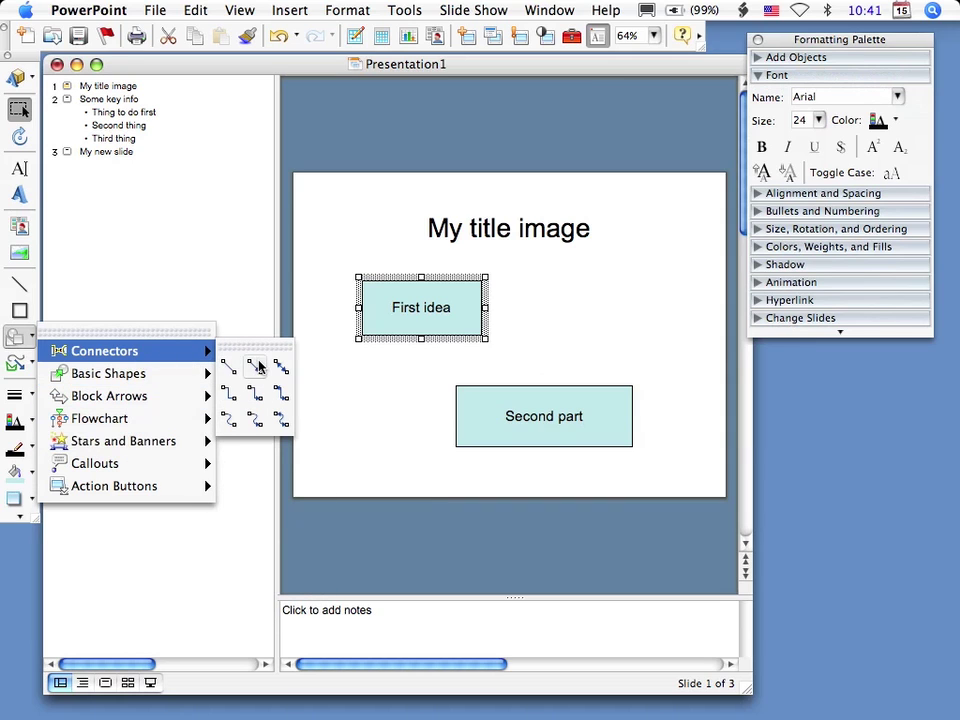
pyautogui.click(258, 366)
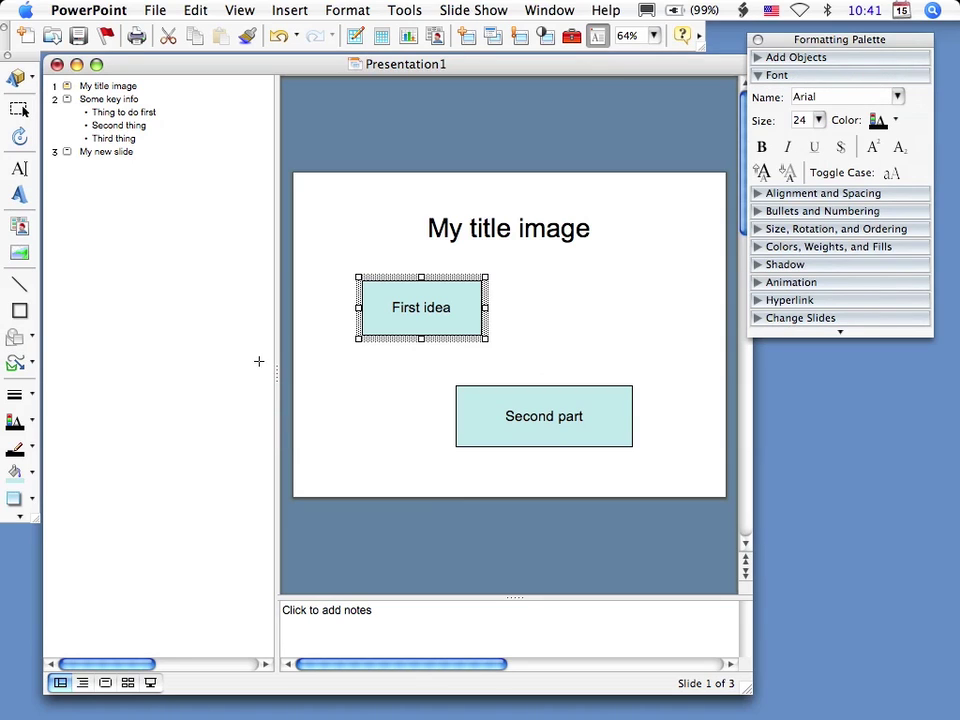
pyautogui.click(463, 312)
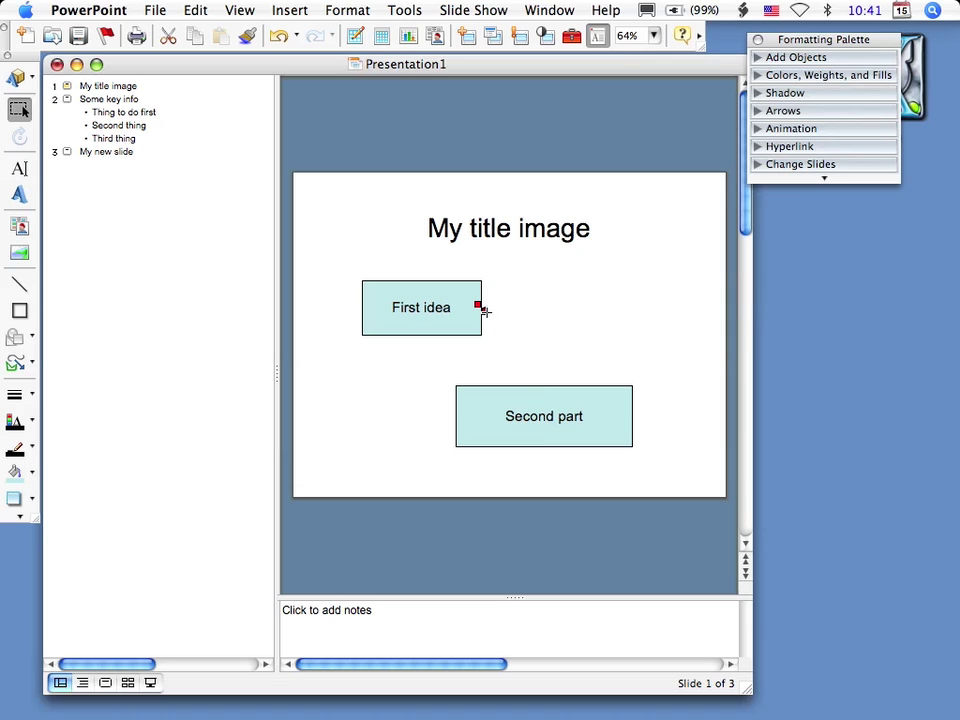
pyautogui.moveTo(484, 311); pyautogui.dragTo(566, 395)
pyautogui.click(579, 333)
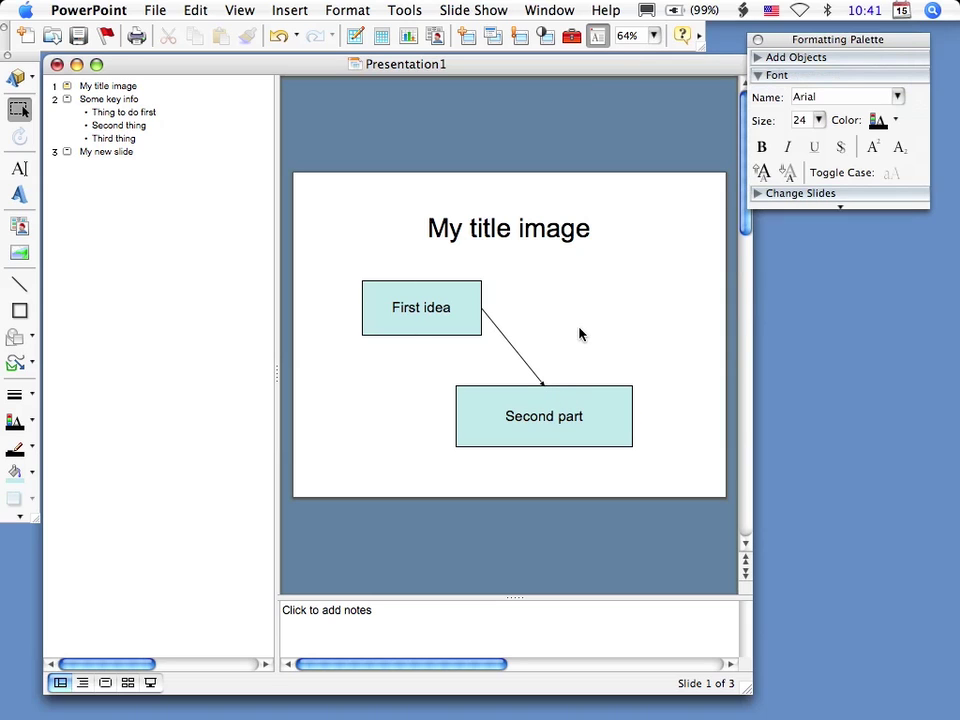
pyautogui.click(516, 350)
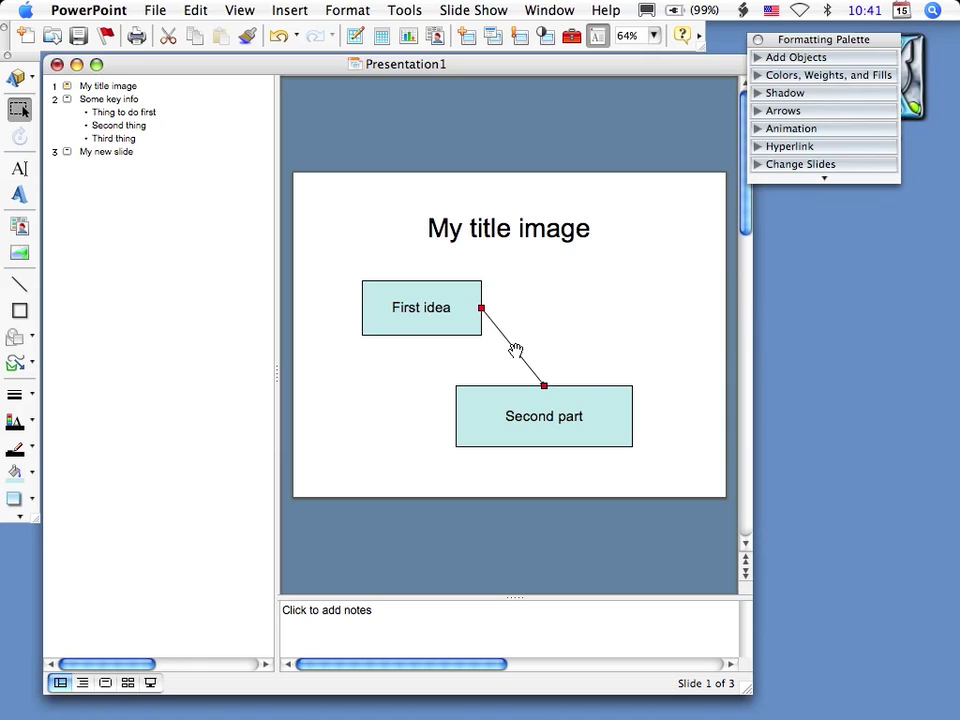
# Set the connector's line weight to 4 1/2 pt
pyautogui.click(757, 75)
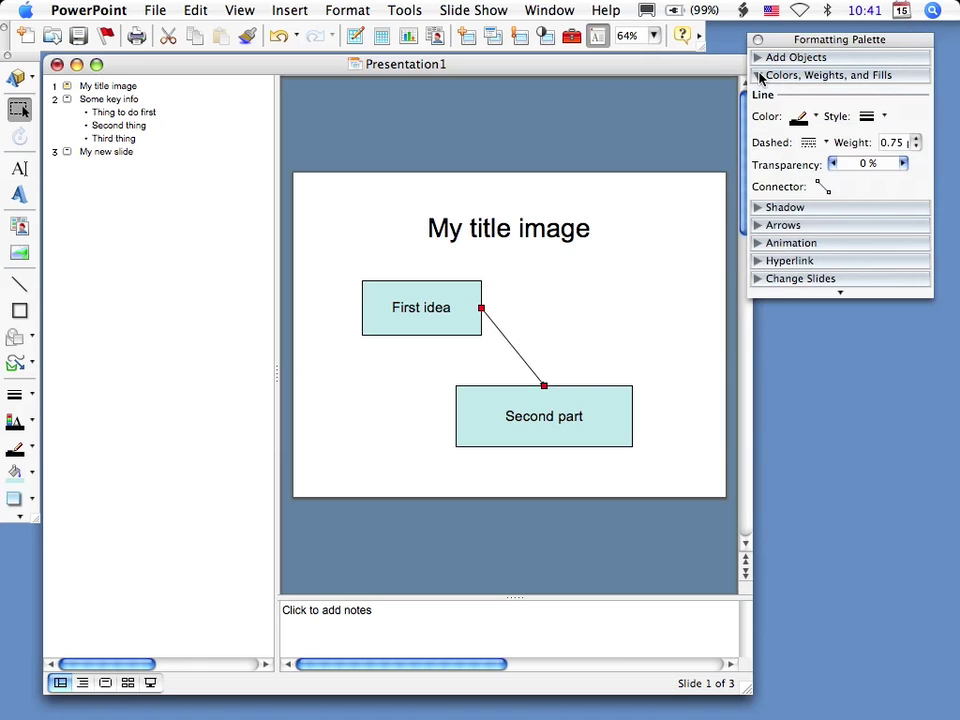
pyautogui.click(917, 141)
pyautogui.click(608, 303)
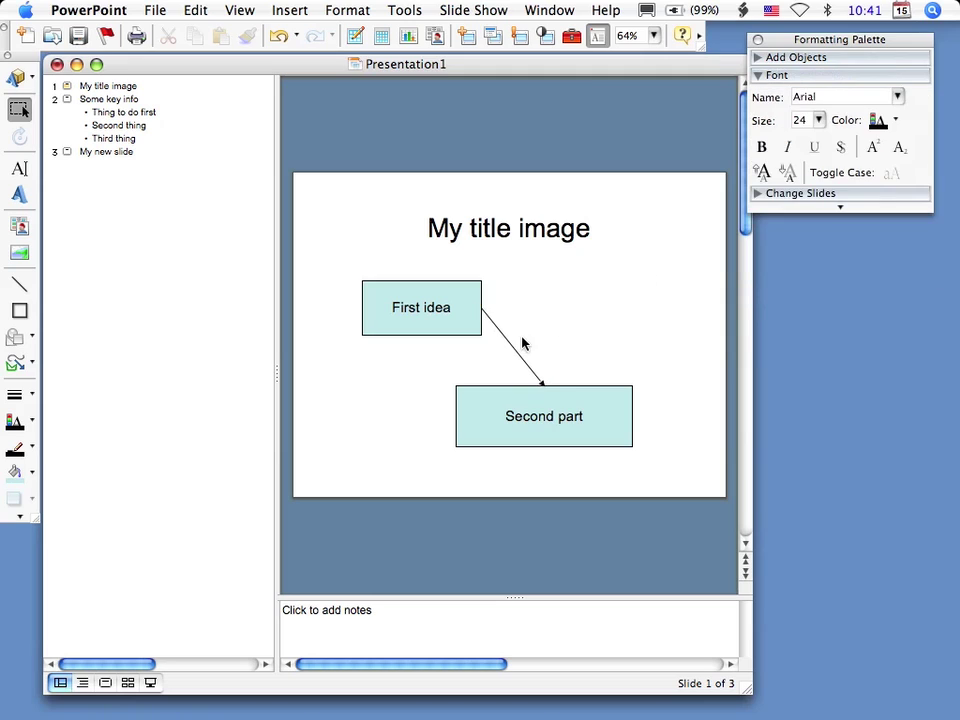
pyautogui.click(510, 343)
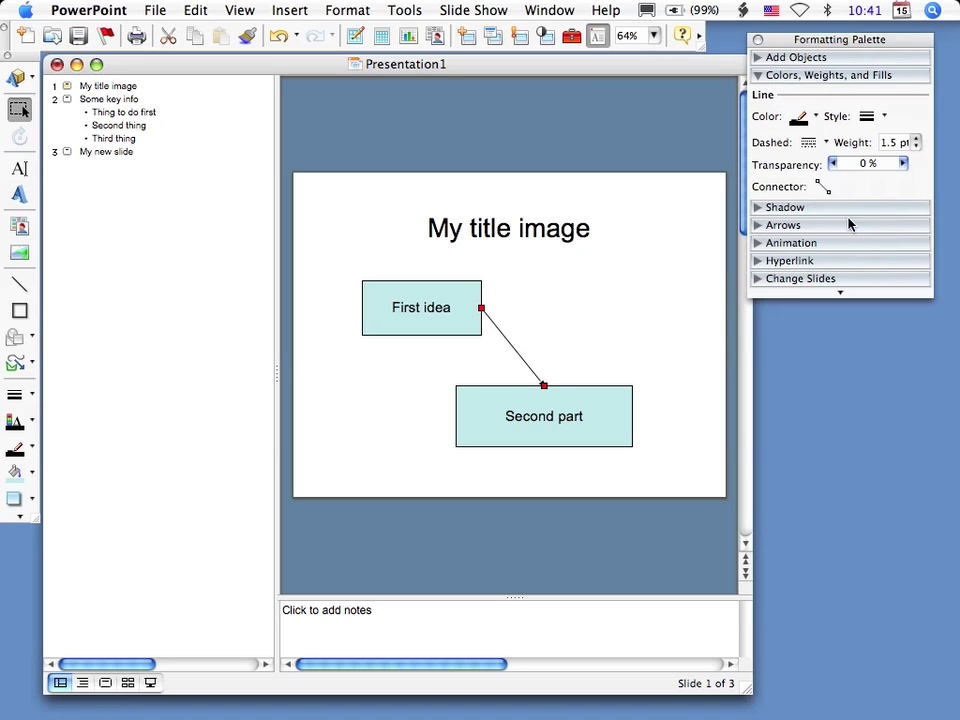
pyautogui.click(884, 117)
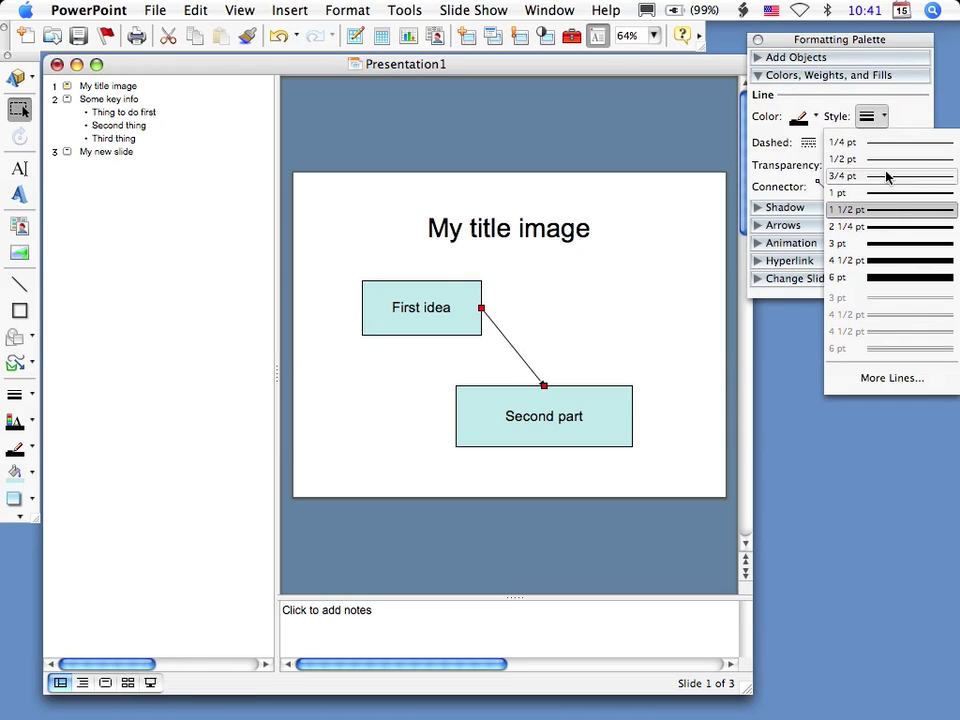
pyautogui.click(886, 261)
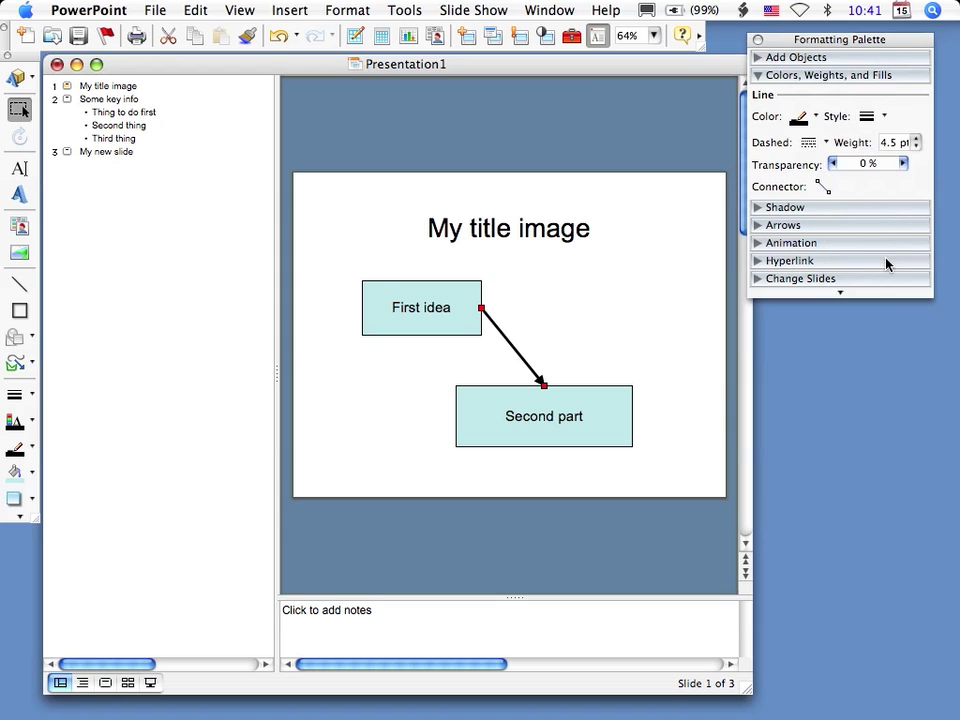
# Make the connector a green dotted line
pyautogui.click(815, 116)
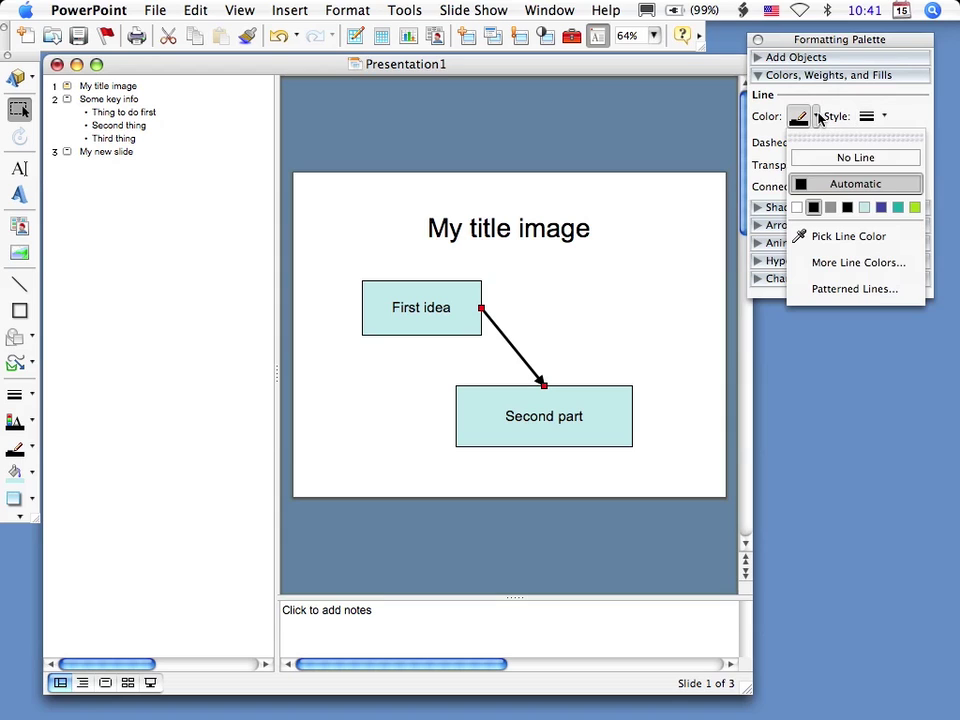
pyautogui.click(897, 206)
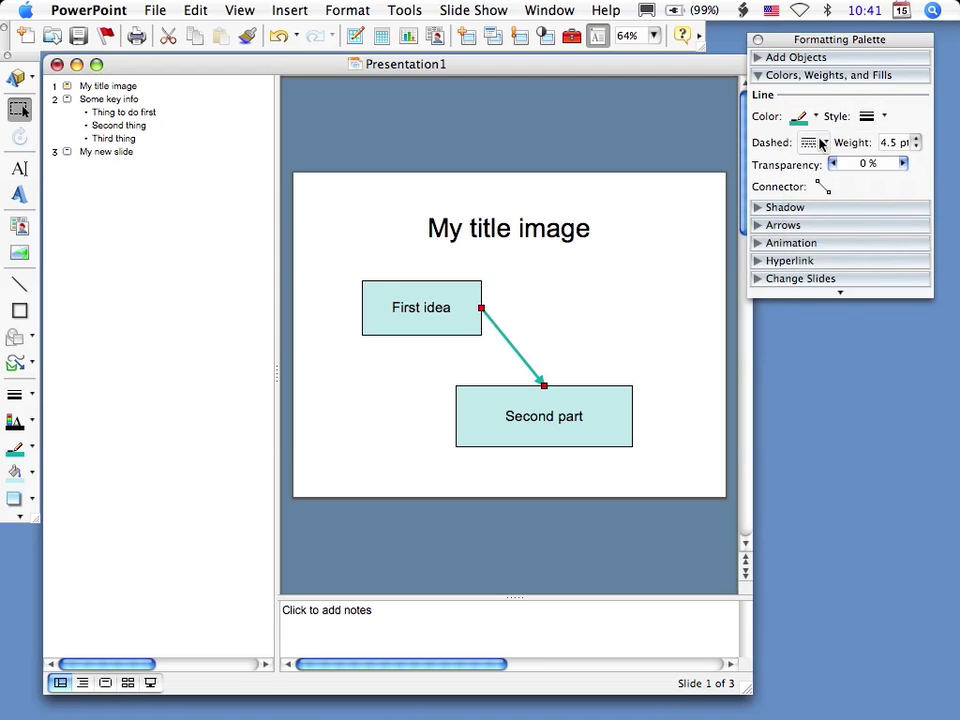
pyautogui.click(815, 116)
pyautogui.click(915, 205)
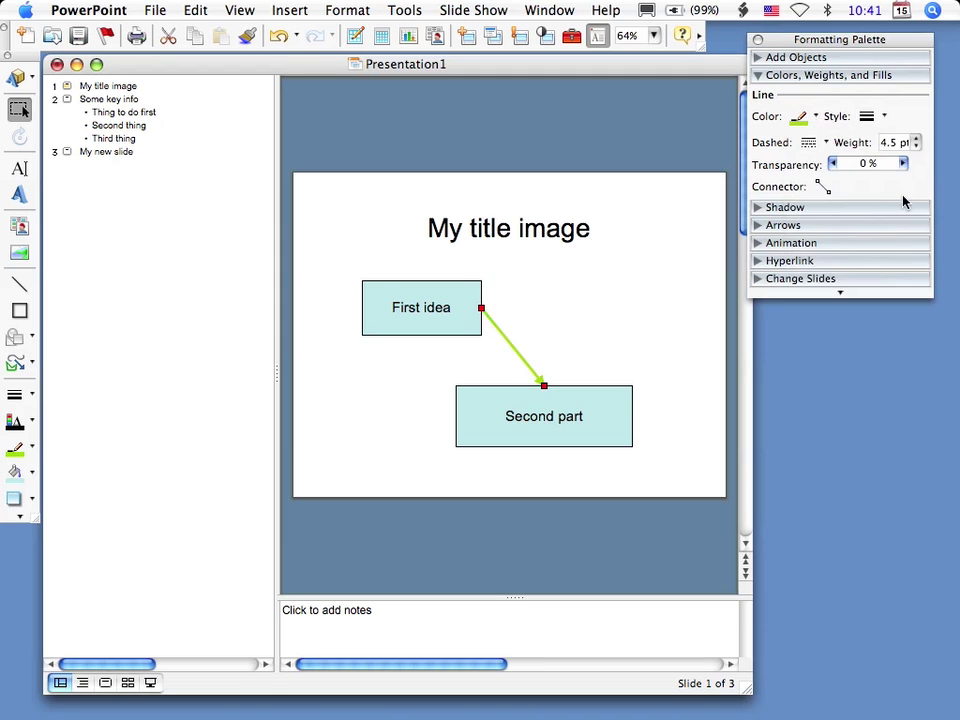
pyautogui.click(812, 142)
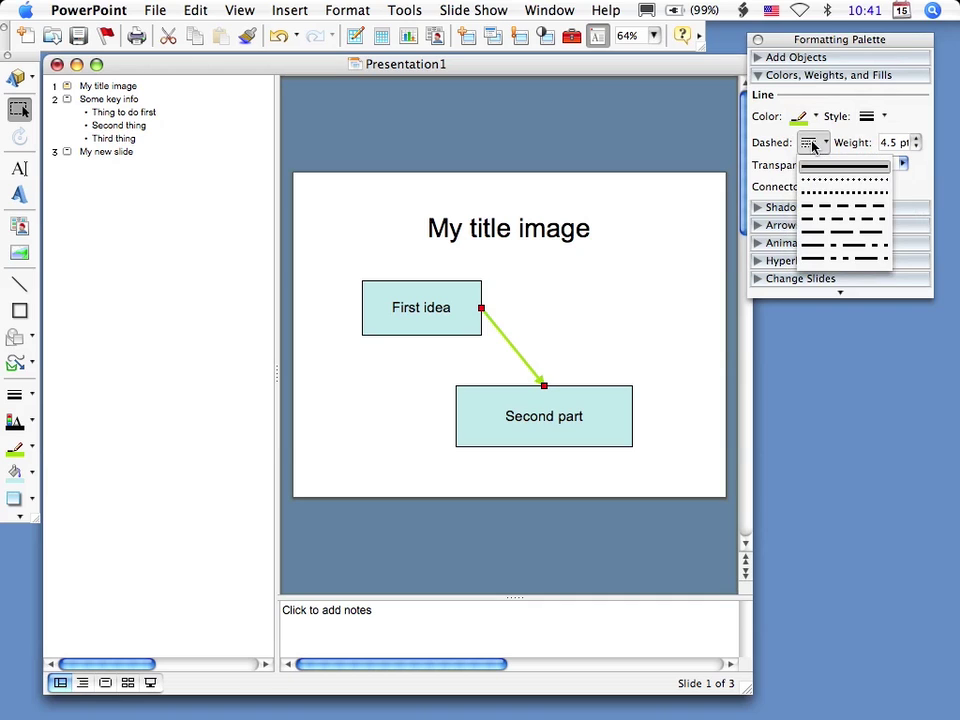
pyautogui.click(818, 191)
pyautogui.click(551, 328)
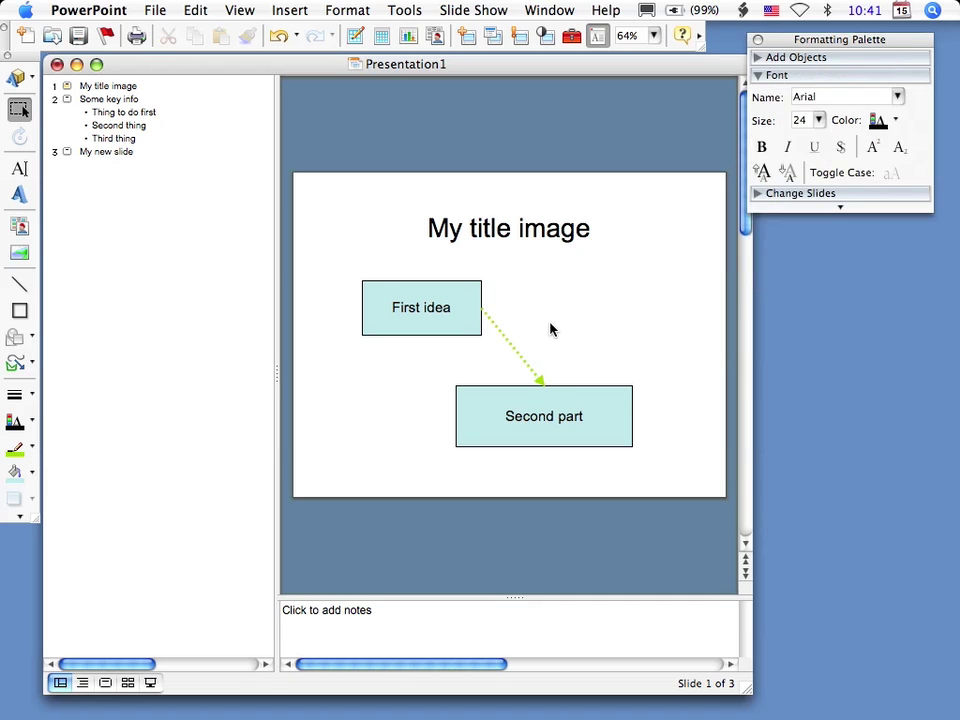
pyautogui.click(575, 440)
# Move the Second part box up and to the right
pyautogui.moveTo(574, 435)
pyautogui.mouseDown()
pyautogui.moveTo(536, 454)
pyautogui.moveTo(491, 454)
pyautogui.moveTo(643, 360)
pyautogui.moveTo(617, 360)
pyautogui.moveTo(613, 426)
pyautogui.mouseUp()
pyautogui.click(600, 482)
pyautogui.click(593, 421)
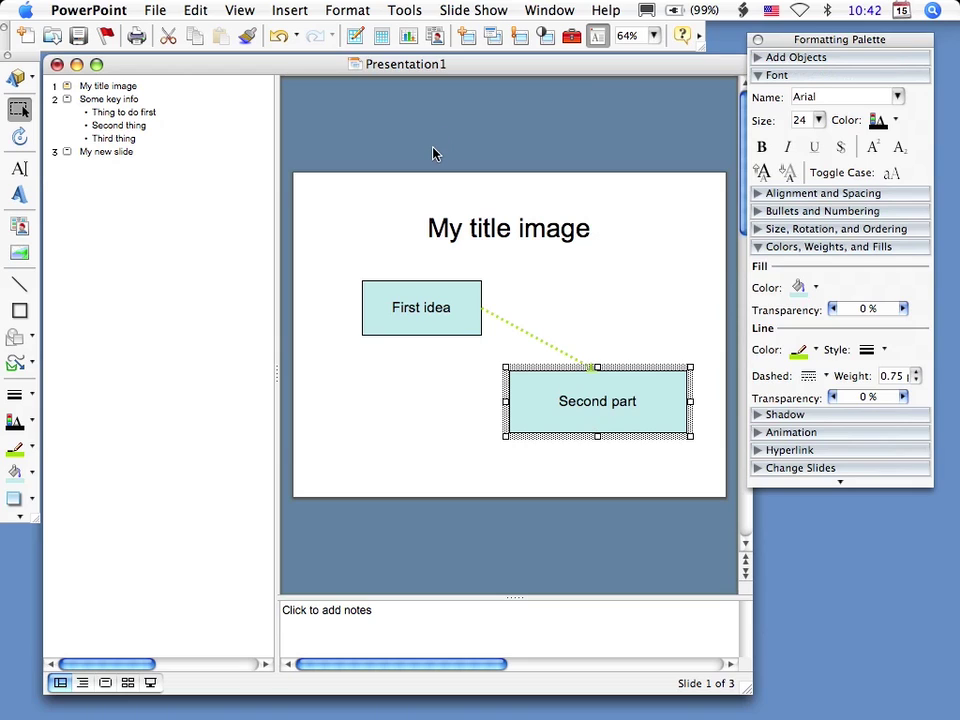
# Select both boxes and expand Alignment and Spacing in the Formatting Palette
pyautogui.keyDown('shift'); pyautogui.click(437, 297); pyautogui.keyUp('shift')
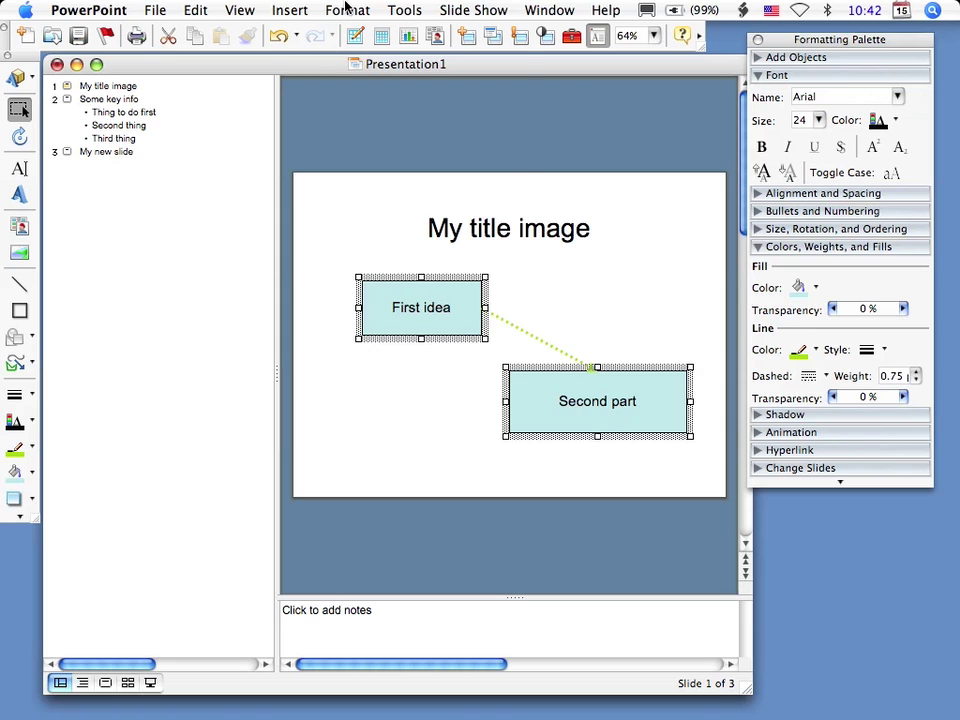
pyautogui.click(345, 9)
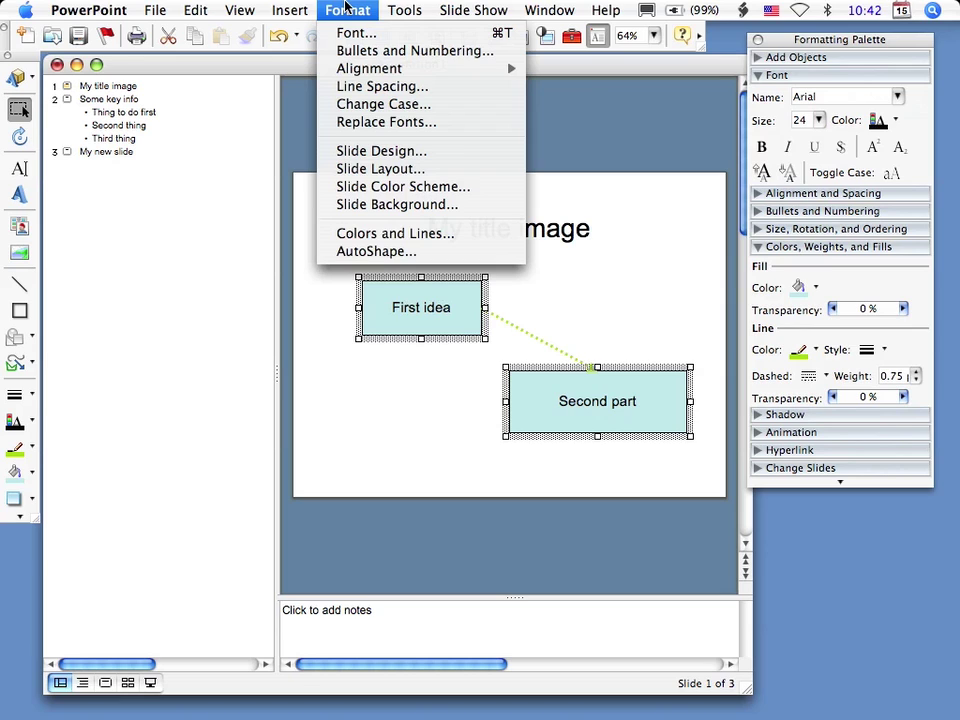
pyautogui.moveTo(291, 7)
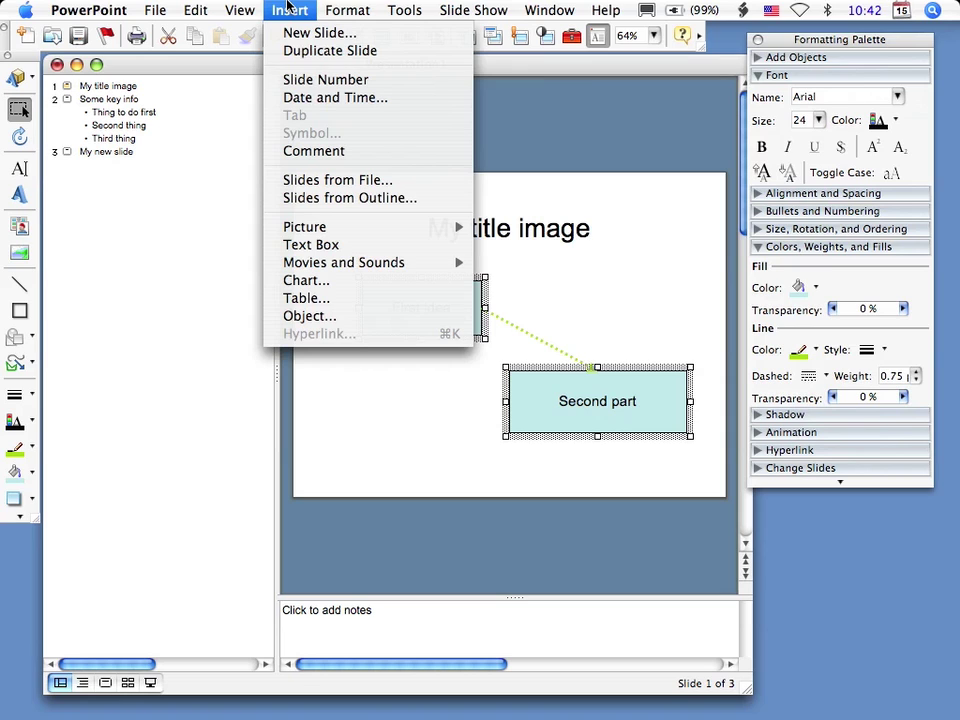
pyautogui.click(289, 8)
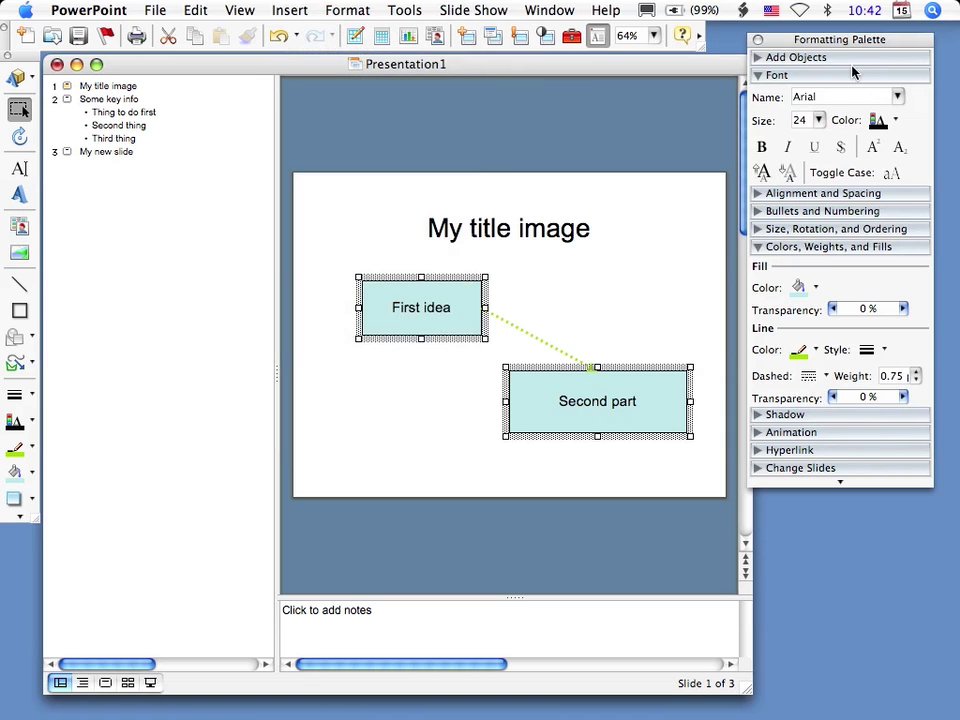
pyautogui.click(763, 193)
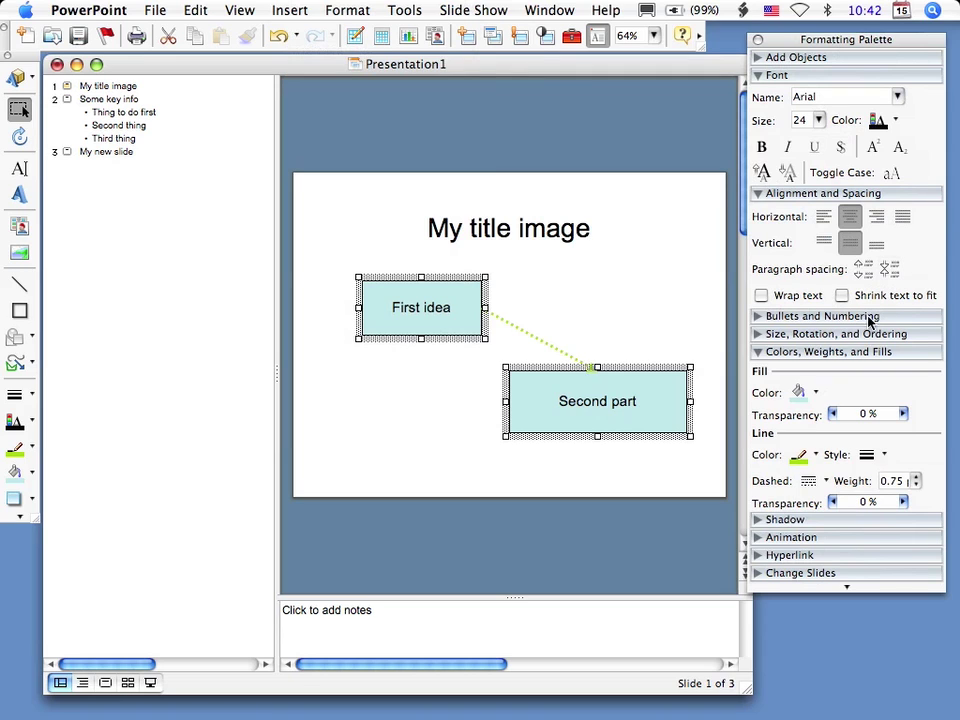
# Align the two boxes on their centres and bring them in front of the connector
pyautogui.click(760, 335)
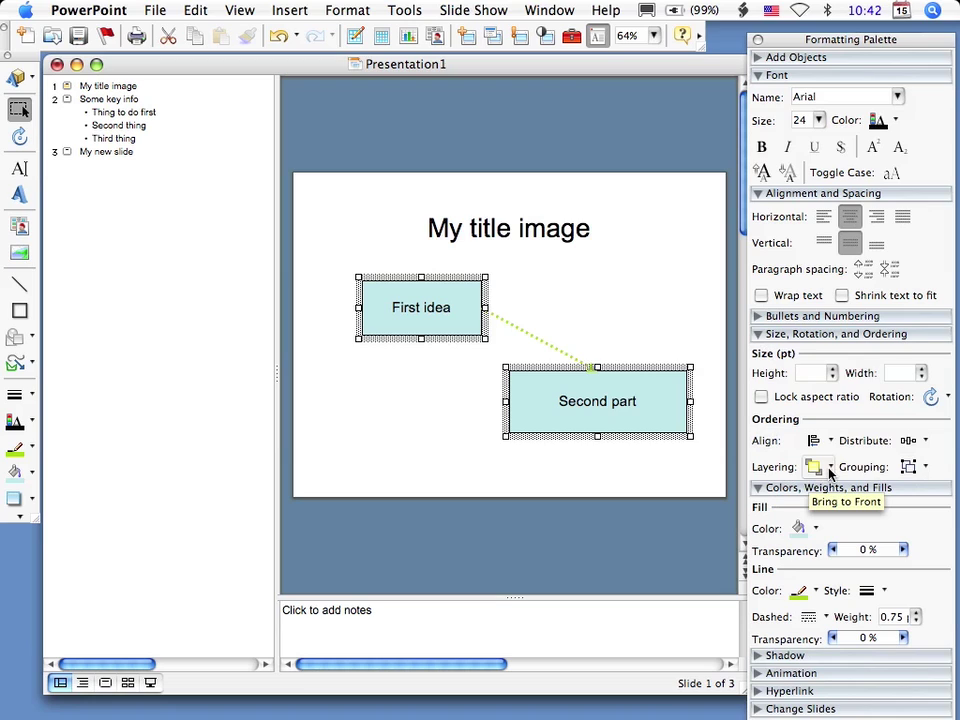
pyautogui.click(925, 441)
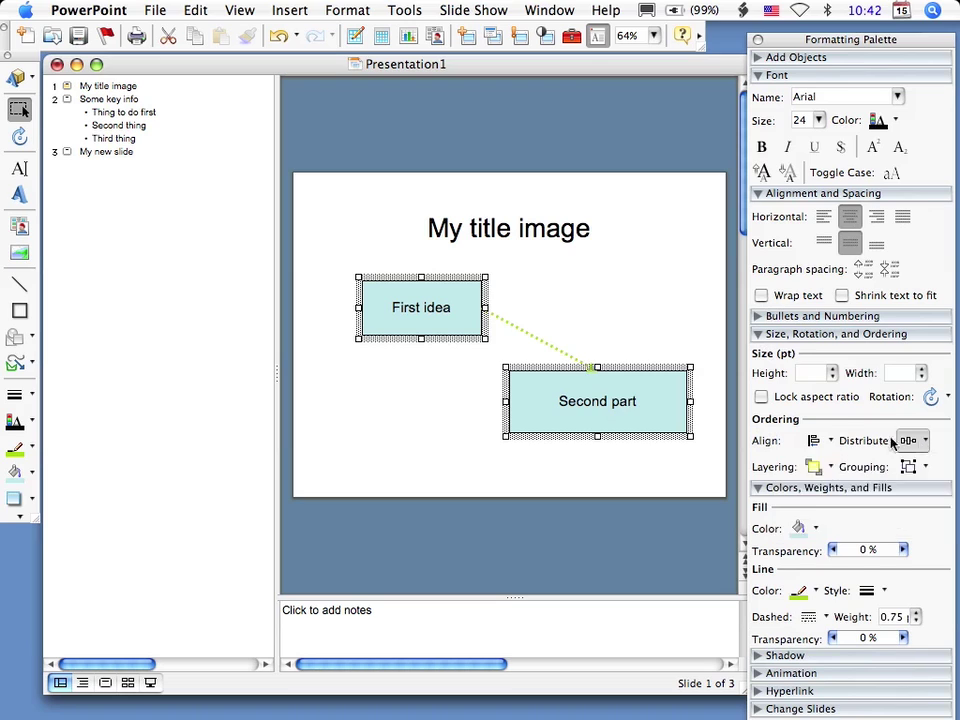
pyautogui.click(826, 441)
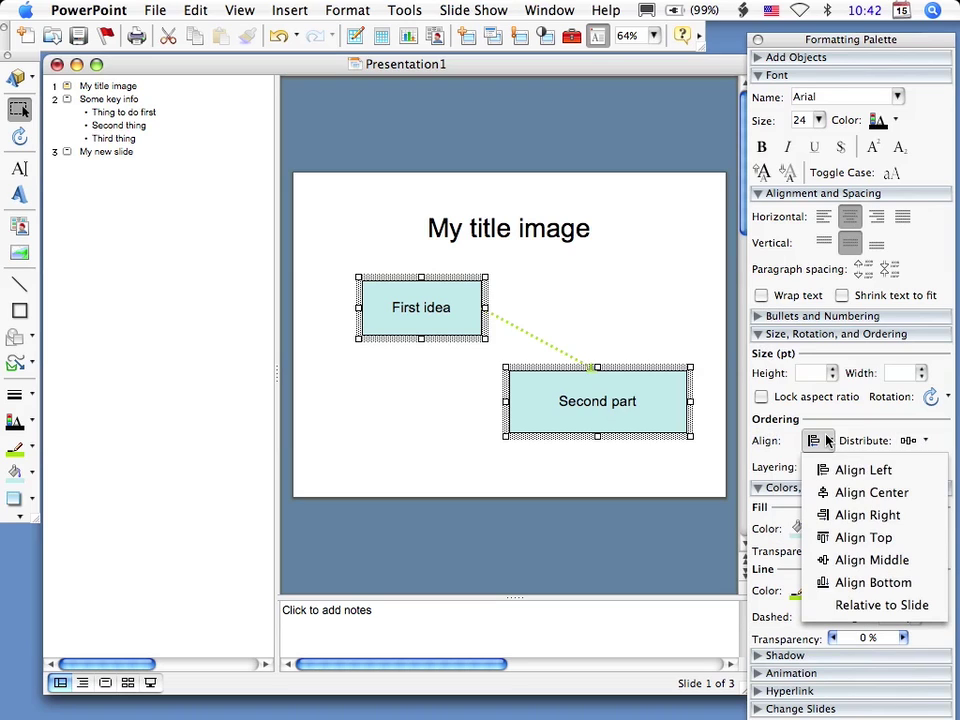
pyautogui.click(826, 492)
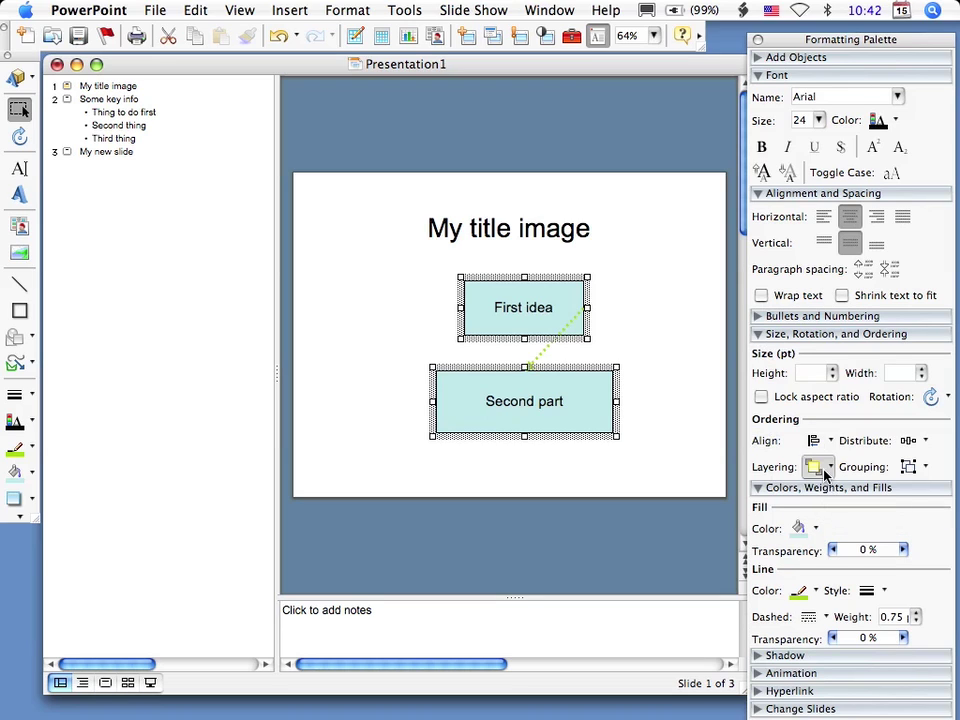
pyautogui.click(826, 470)
pyautogui.click(828, 495)
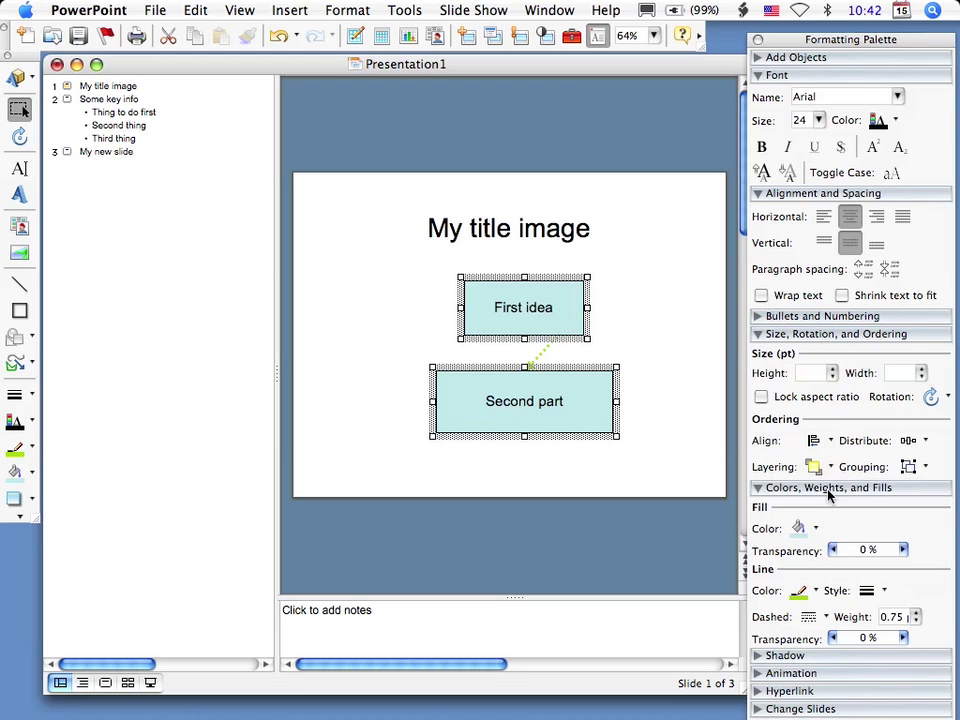
pyautogui.click(828, 470)
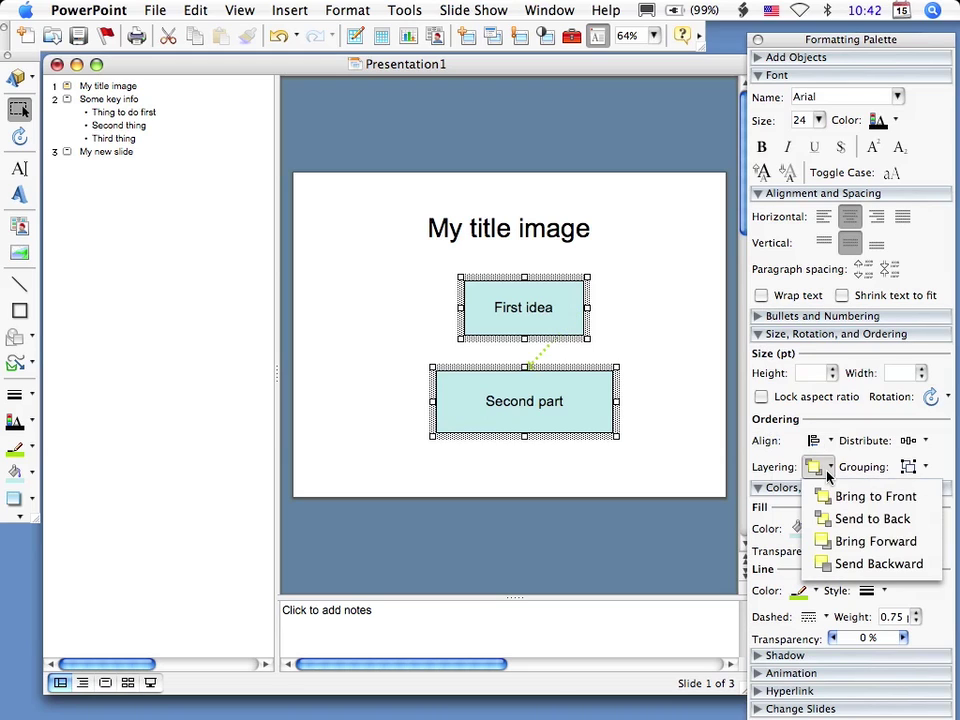
pyautogui.click(813, 467)
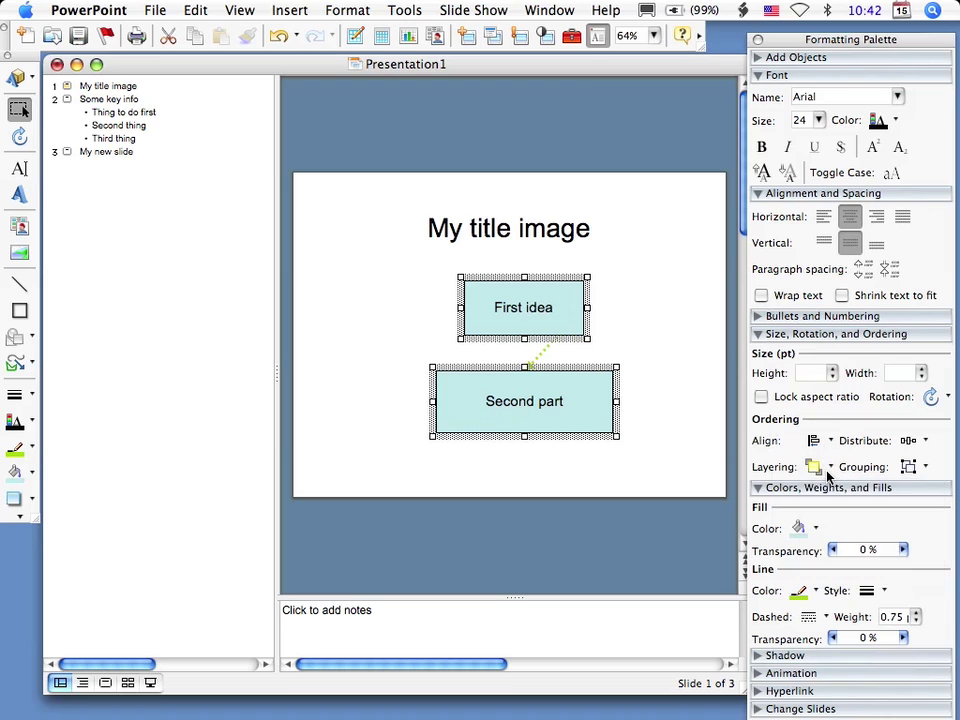
# Reattach the connector's end to First idea's bottom connection point
pyautogui.click(661, 319)
pyautogui.click(550, 344)
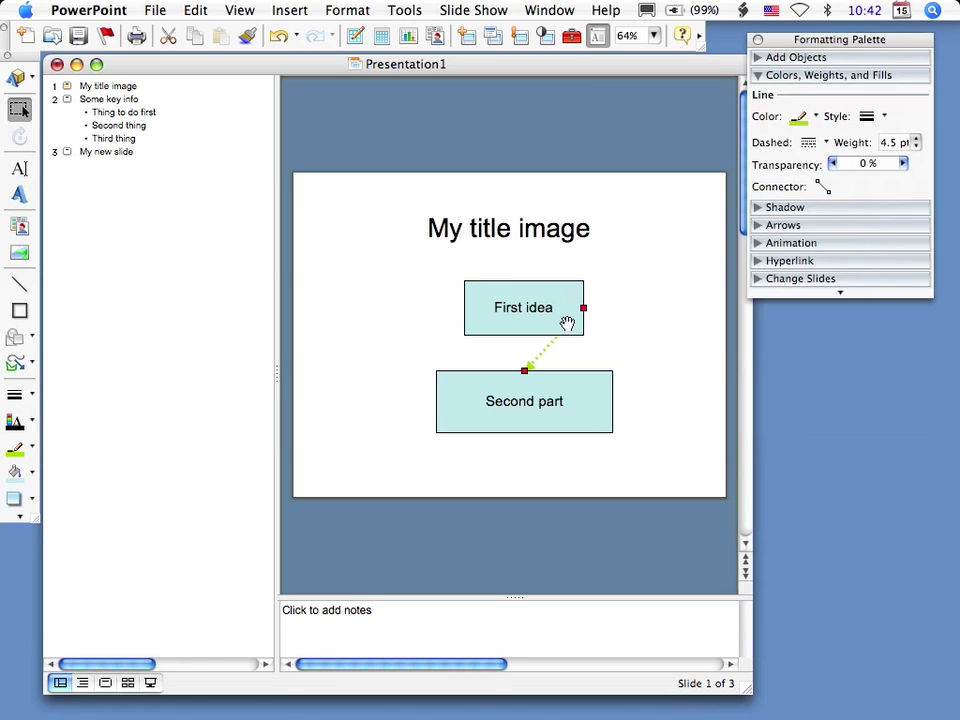
pyautogui.moveTo(545, 327); pyautogui.dragTo(547, 329)
pyautogui.click(650, 354)
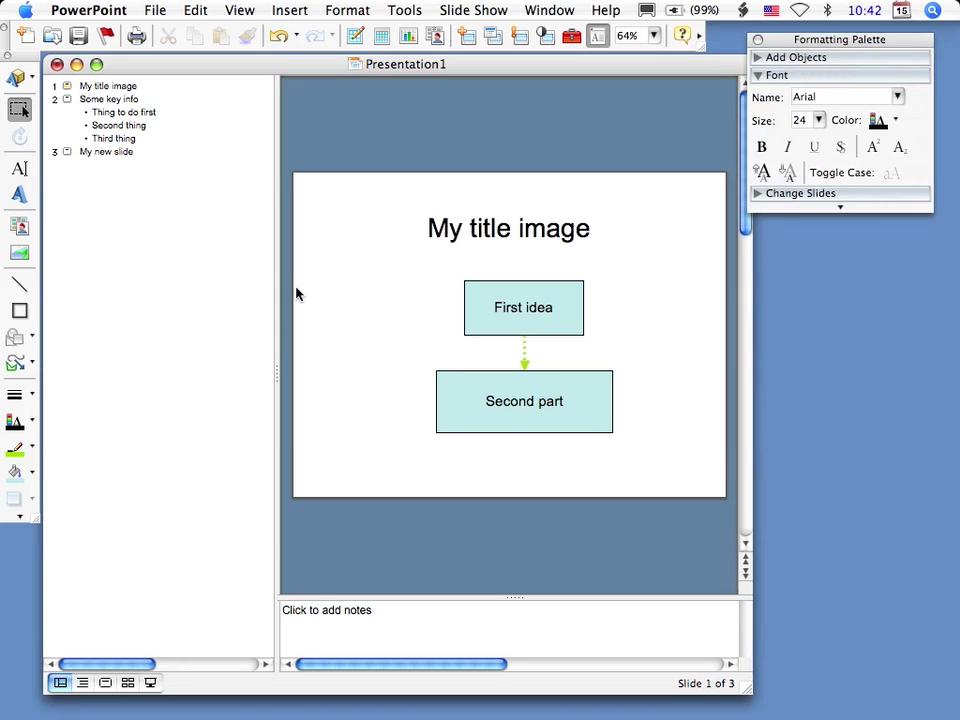
pyautogui.click(19, 311)
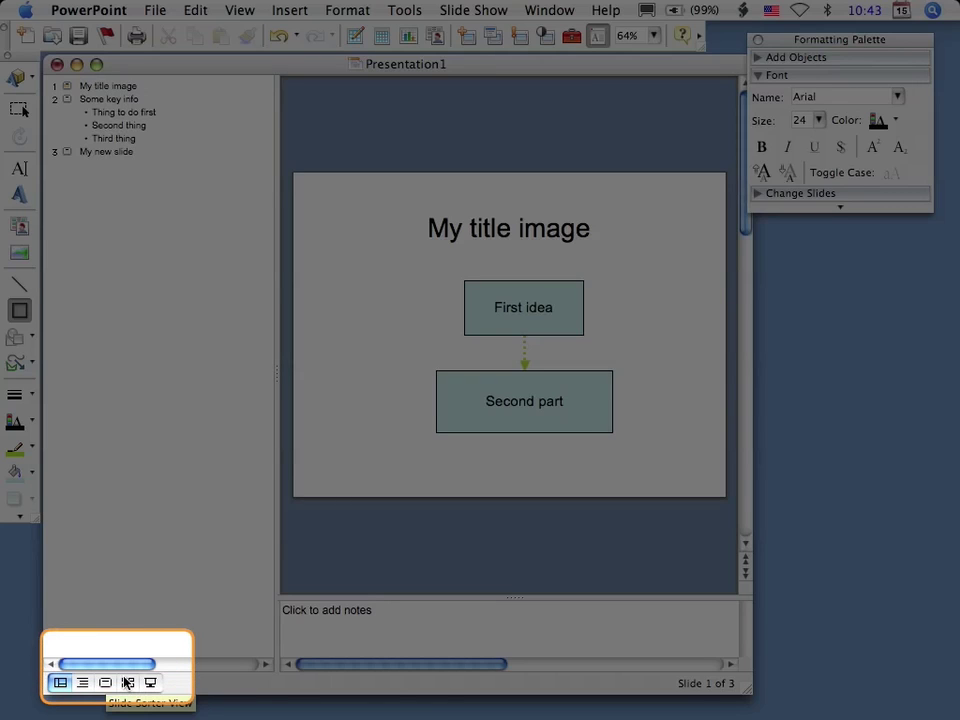
# In Slide Sorter view, copy slide 1 and paste it in as a new slide 2
pyautogui.click(127, 682)
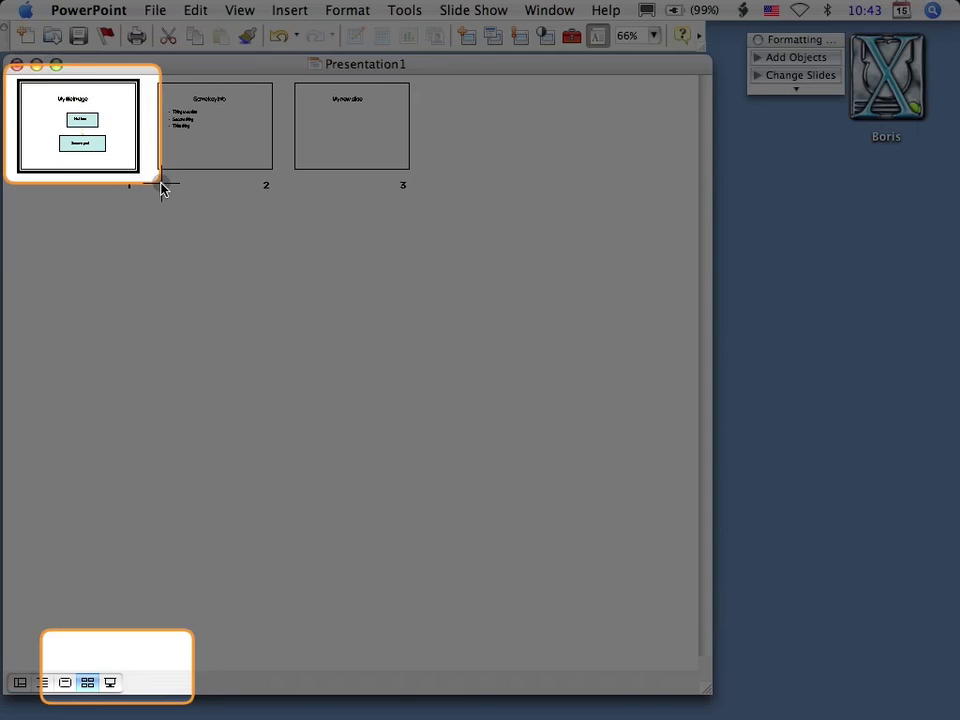
pyautogui.click(155, 10)
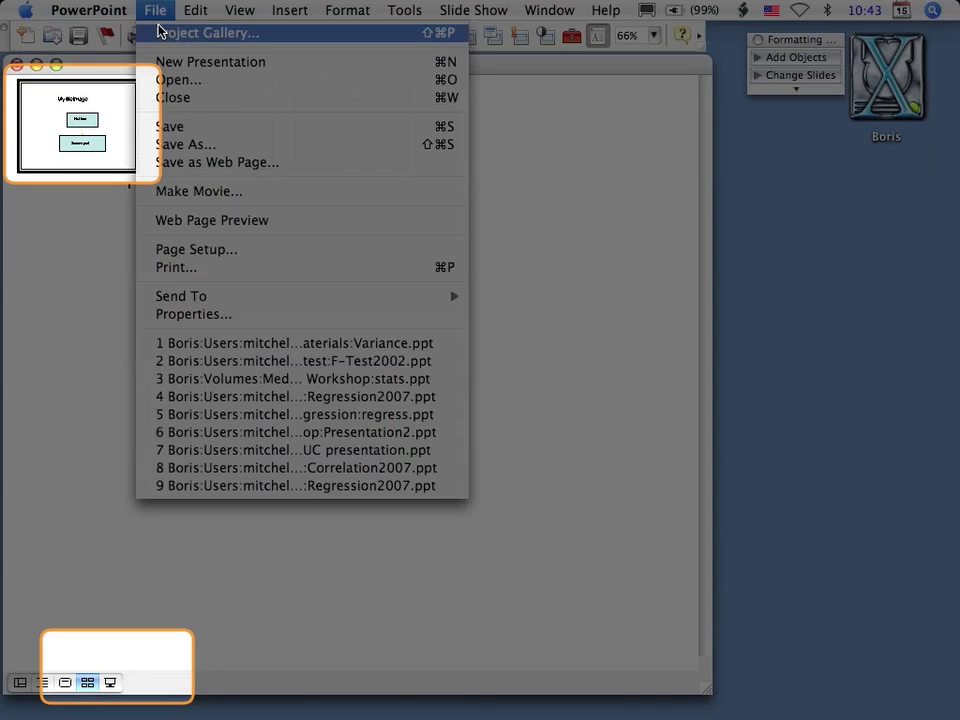
pyautogui.moveTo(193, 12)
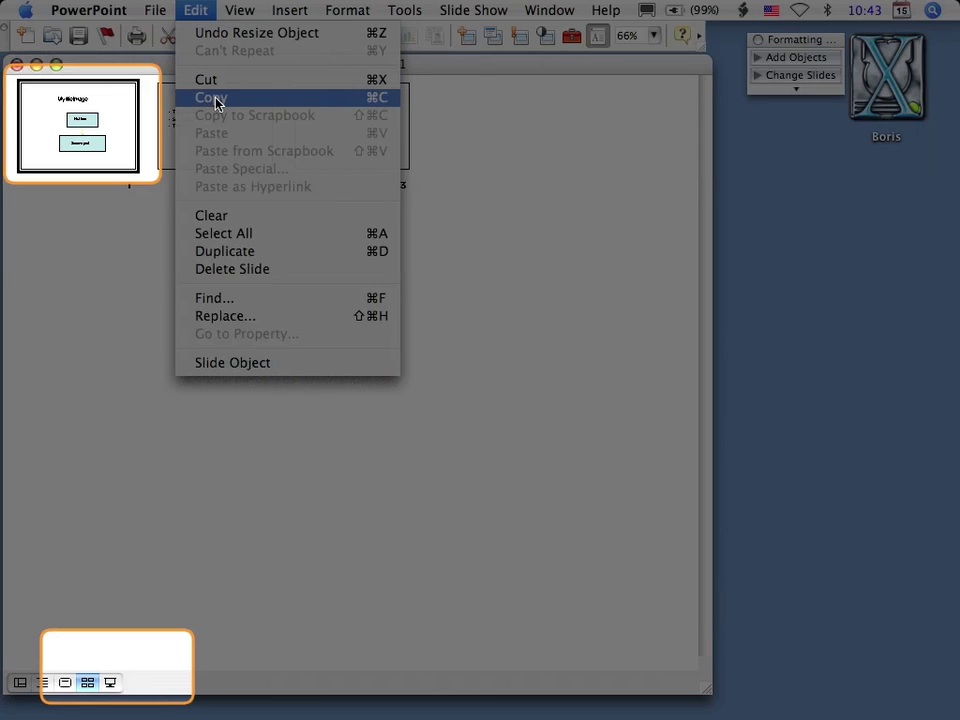
pyautogui.click(168, 62)
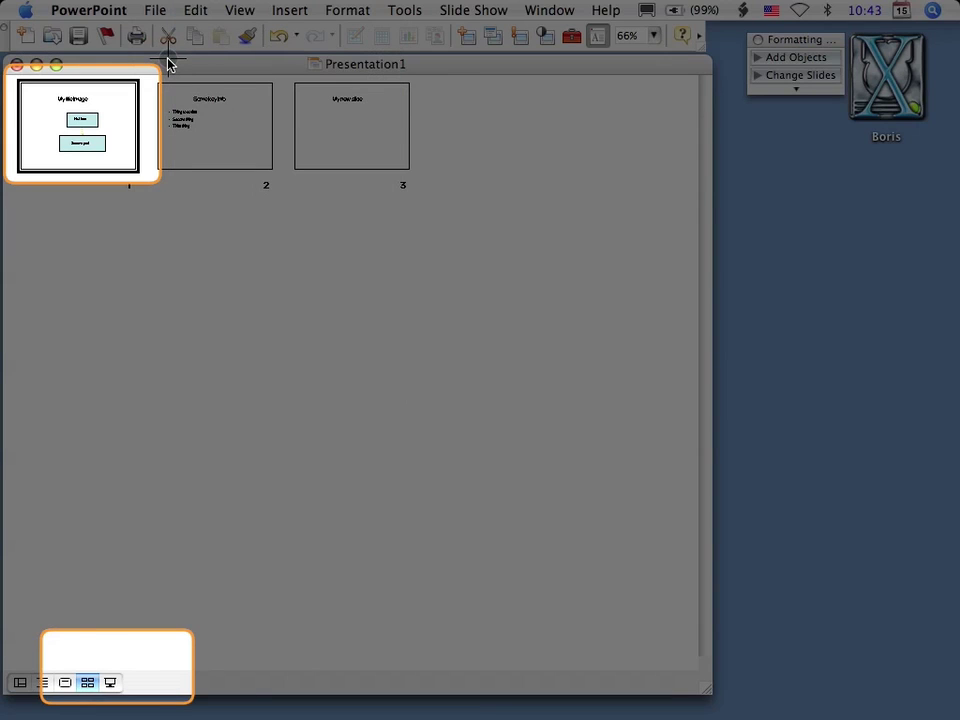
pyautogui.click(188, 11)
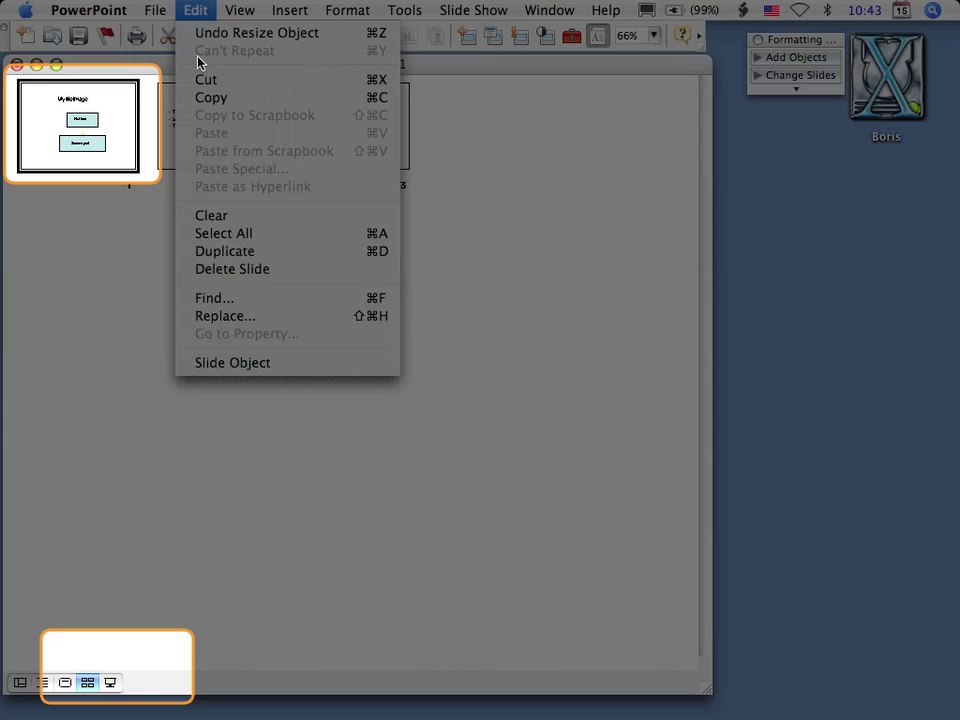
pyautogui.click(213, 101)
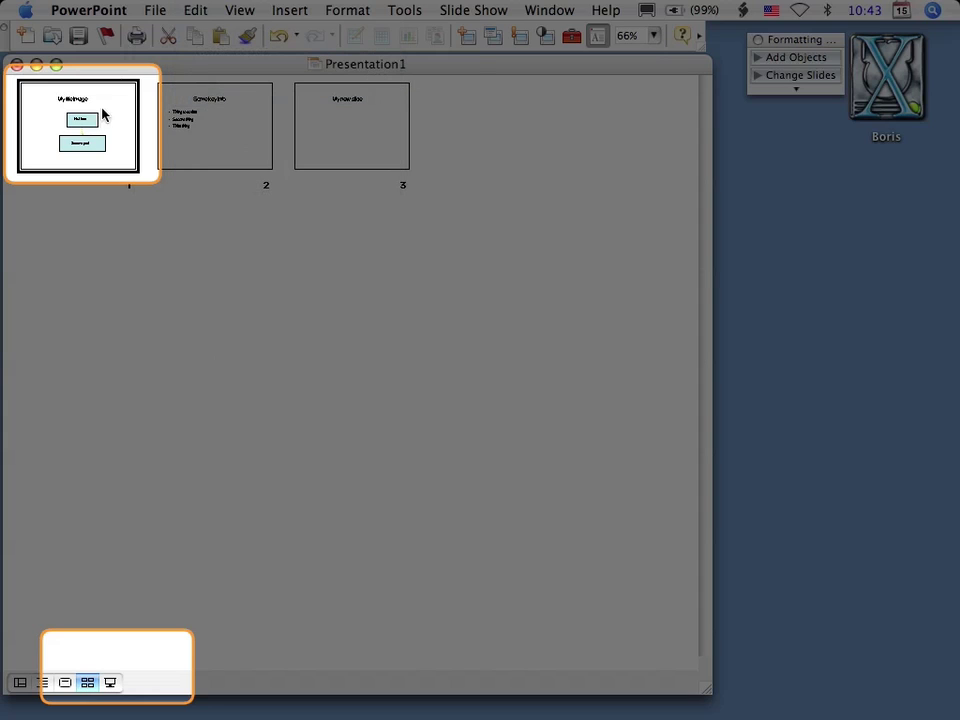
pyautogui.click(198, 10)
pyautogui.click(233, 132)
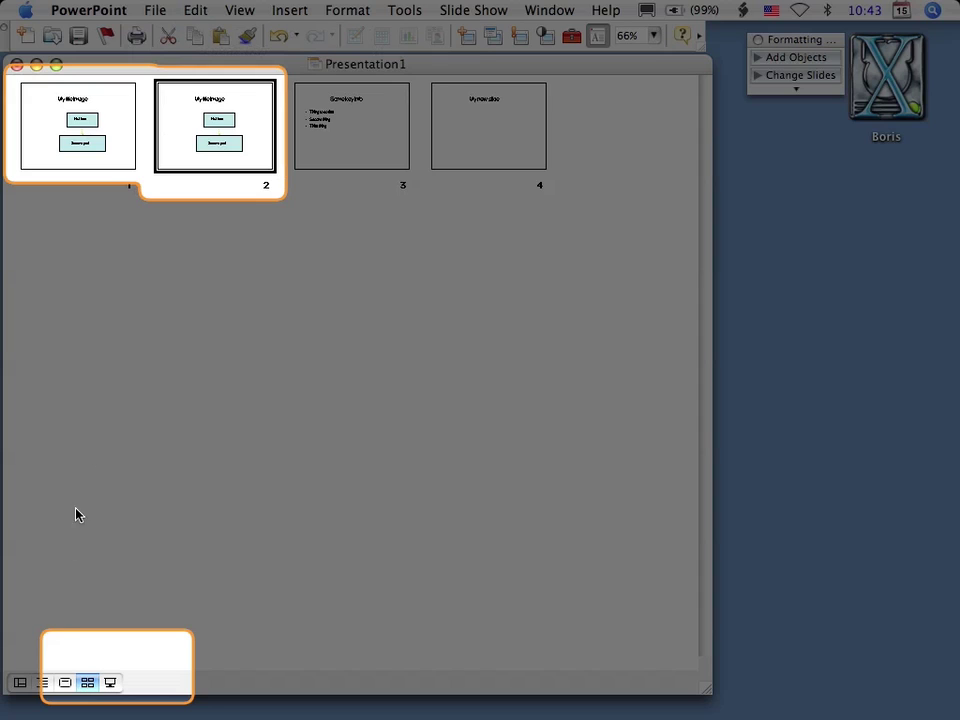
# Step through Slide and Outline views back to Normal view, then select 'My' in slide 1's outline title
pyautogui.click(66, 684)
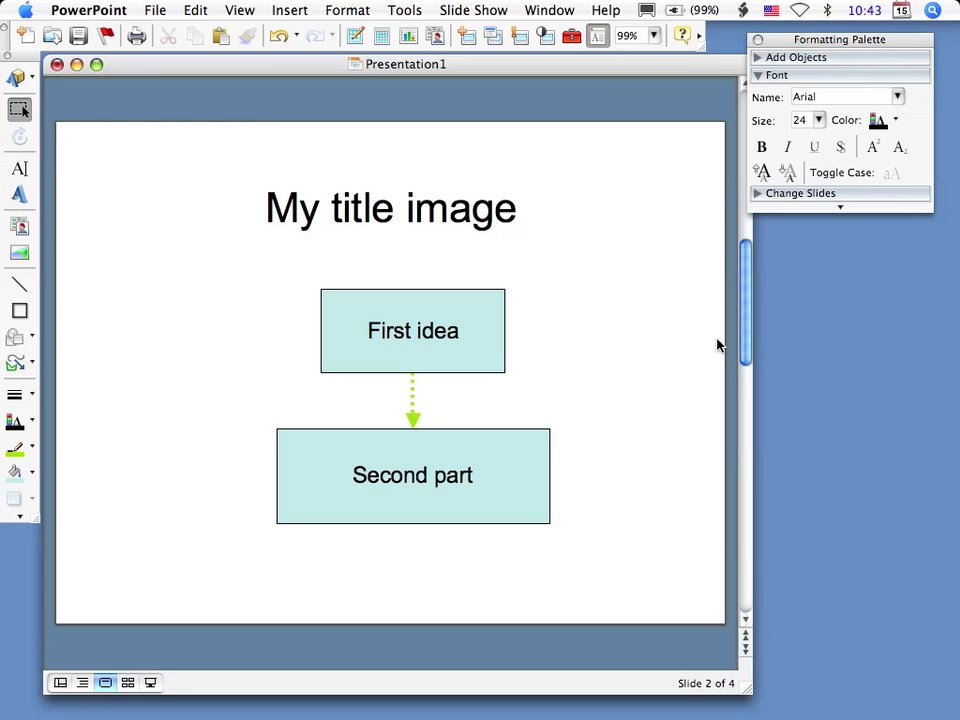
pyautogui.click(82, 683)
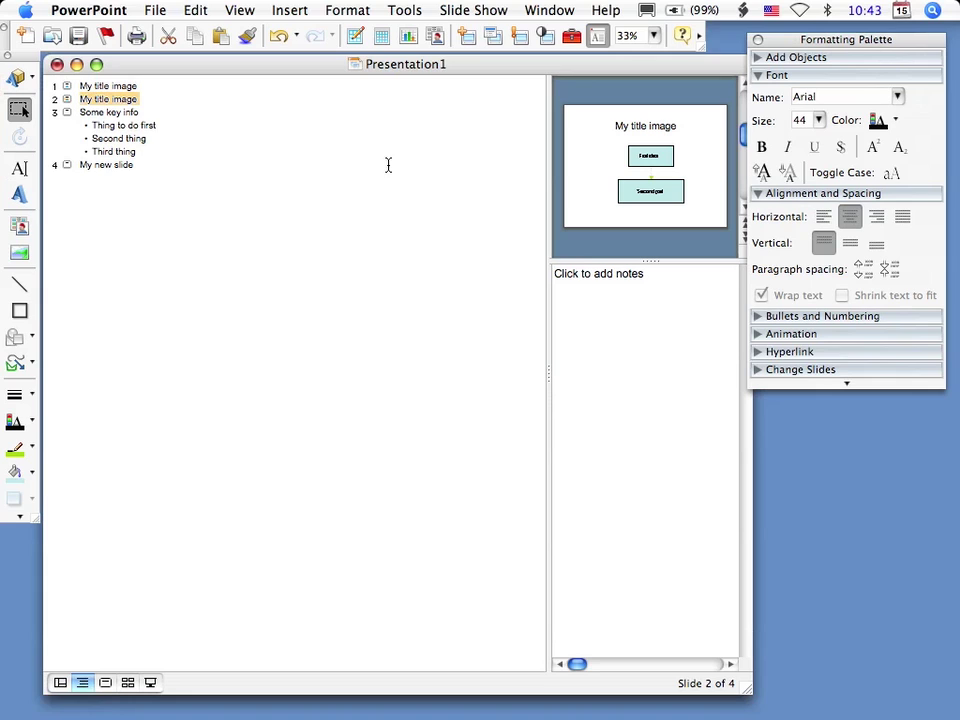
pyautogui.click(59, 683)
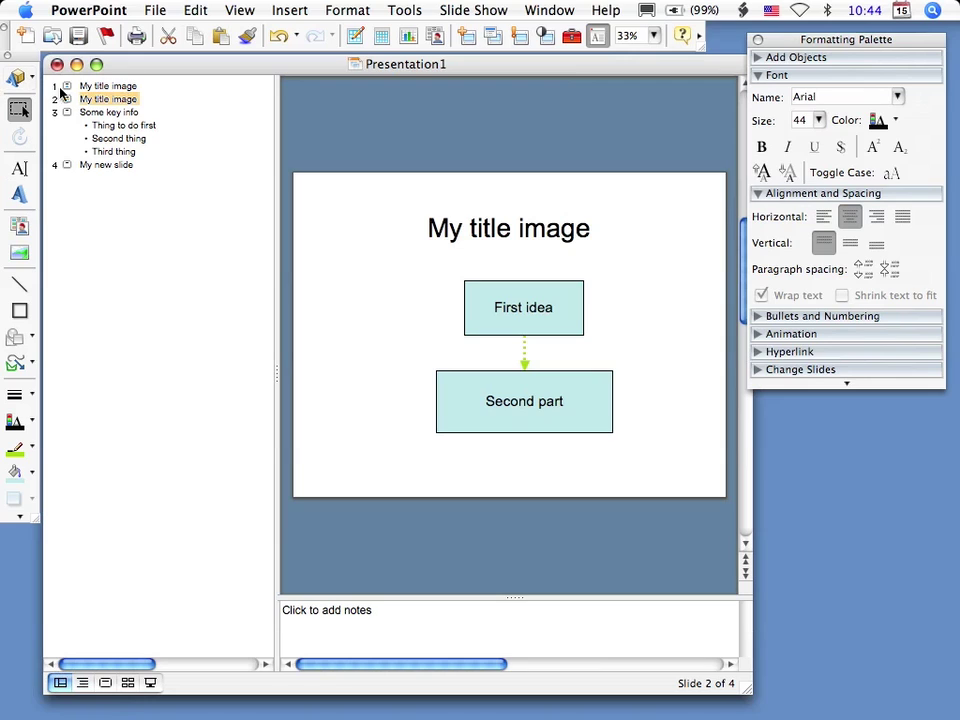
pyautogui.click(100, 88)
pyautogui.doubleClick(84, 87)
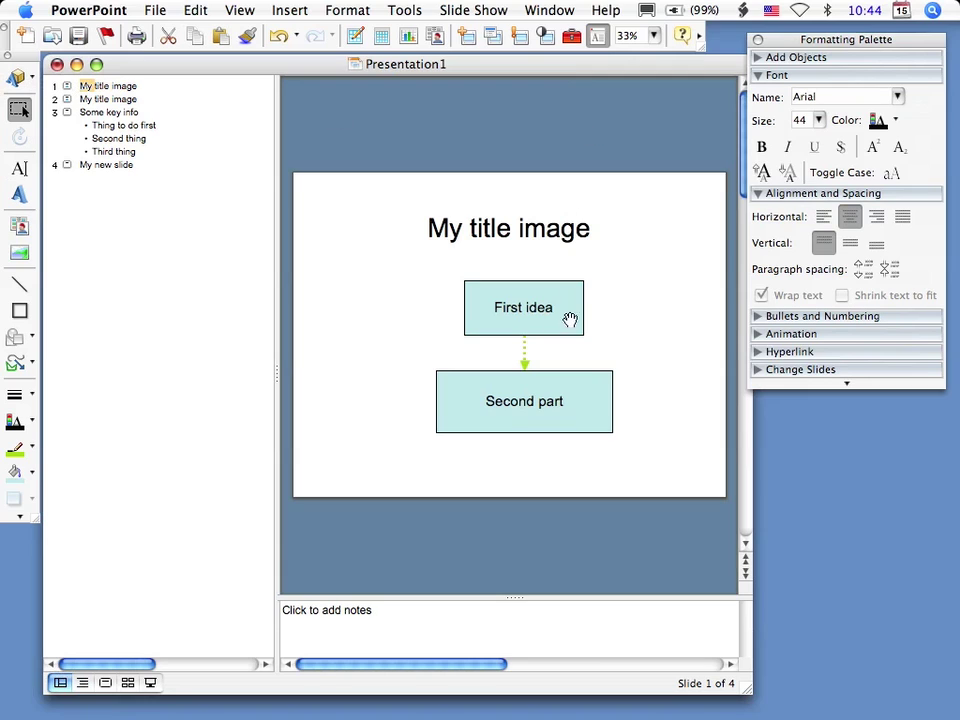
# Draw a rectangle on slide 1 with white fill and no line
pyautogui.click(19, 310)
pyautogui.moveTo(421, 263); pyautogui.dragTo(620, 359)
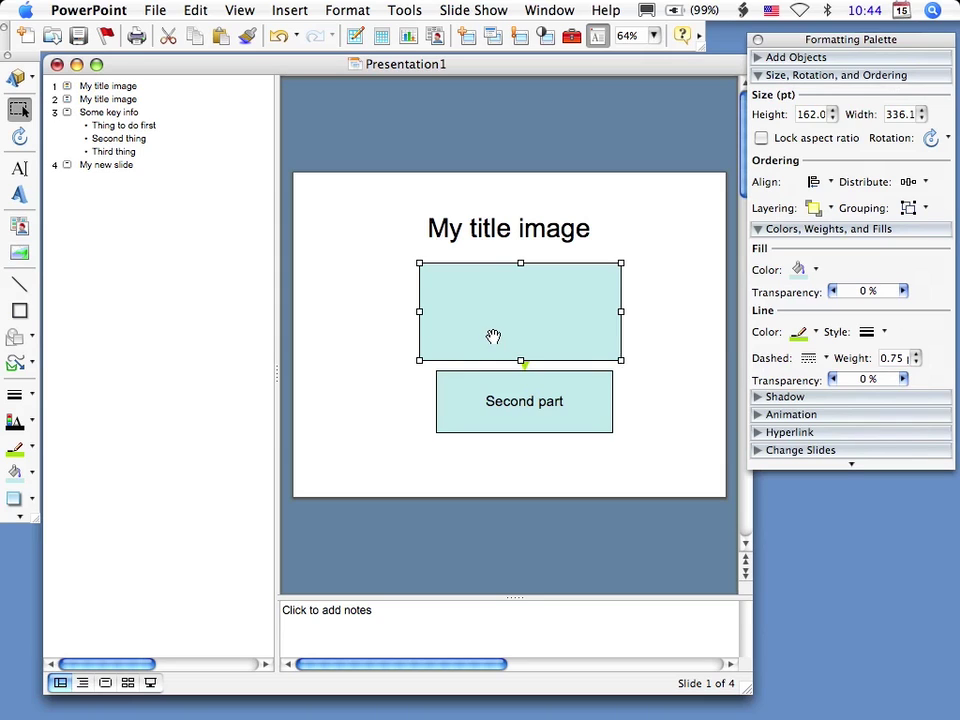
pyautogui.click(816, 270)
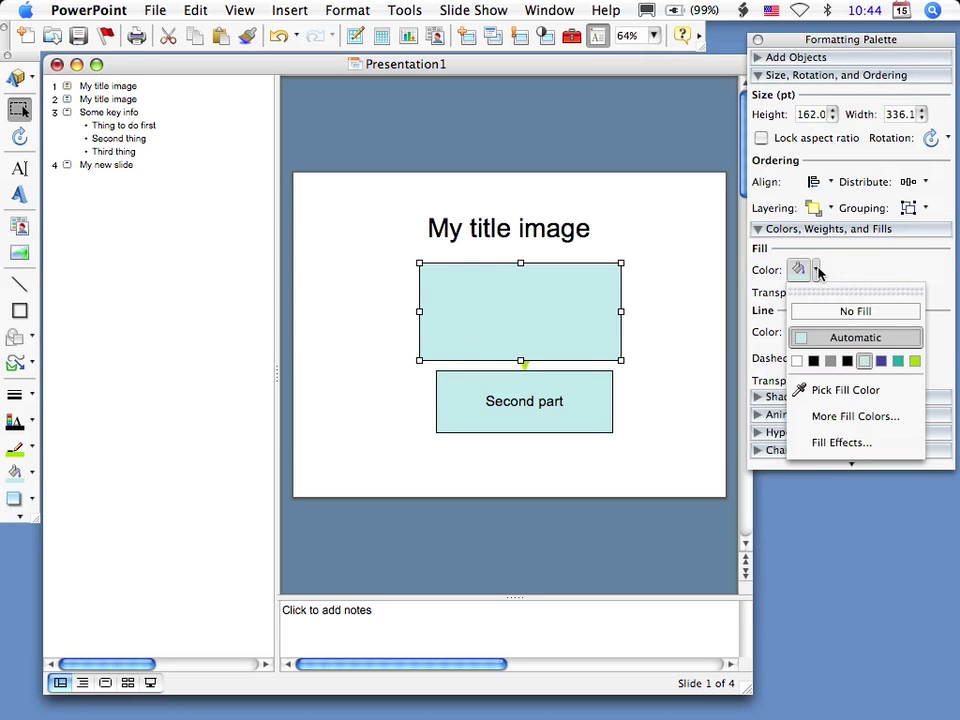
pyautogui.click(798, 361)
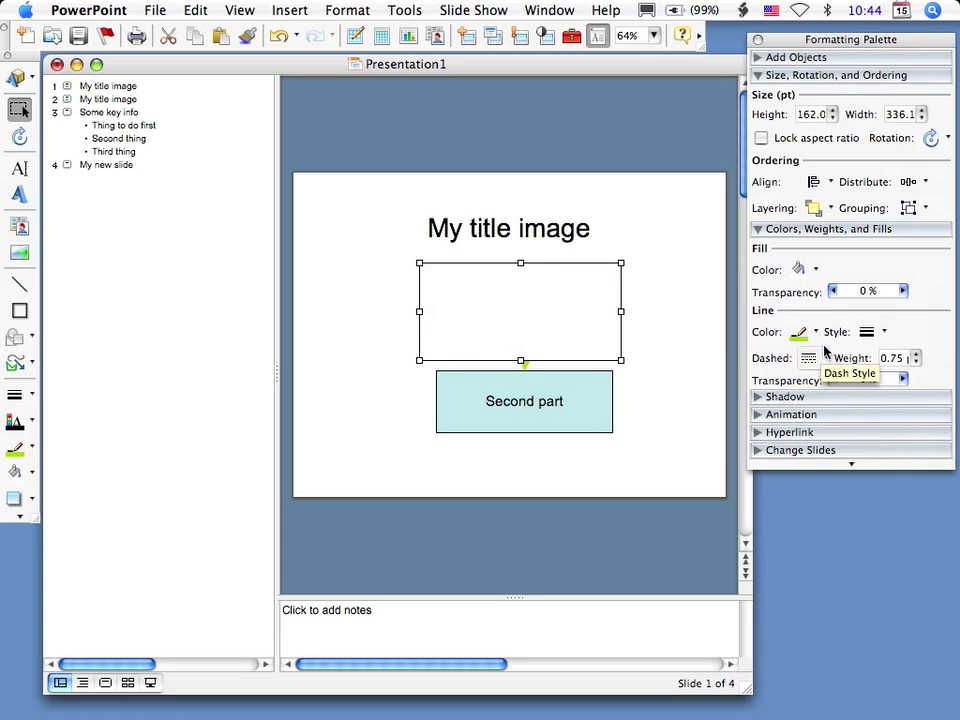
pyautogui.click(824, 360)
pyautogui.click(824, 358)
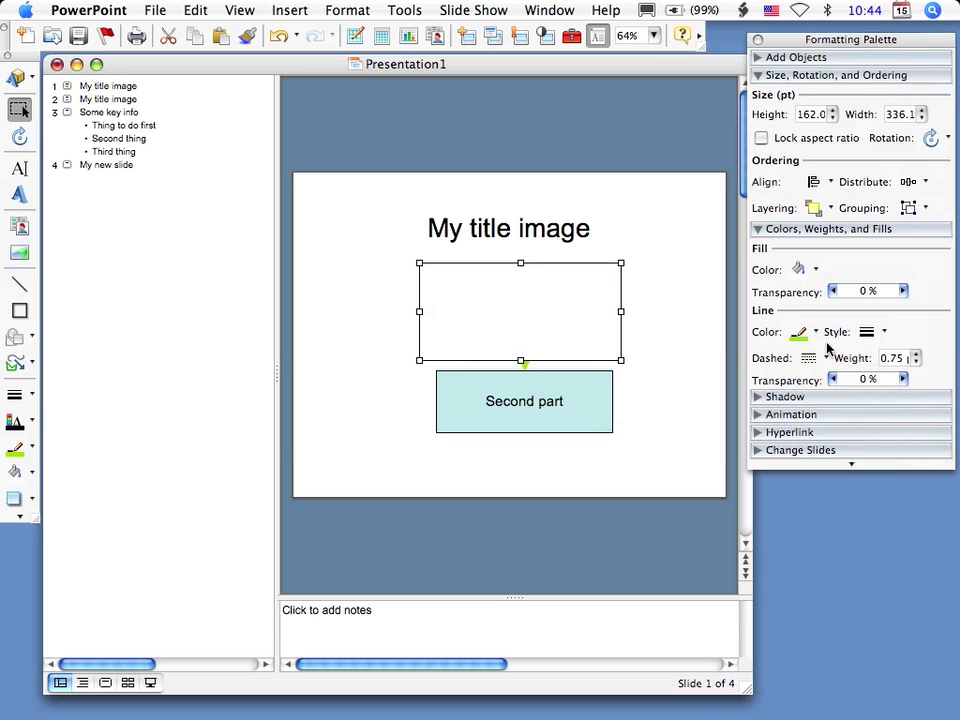
pyautogui.click(882, 334)
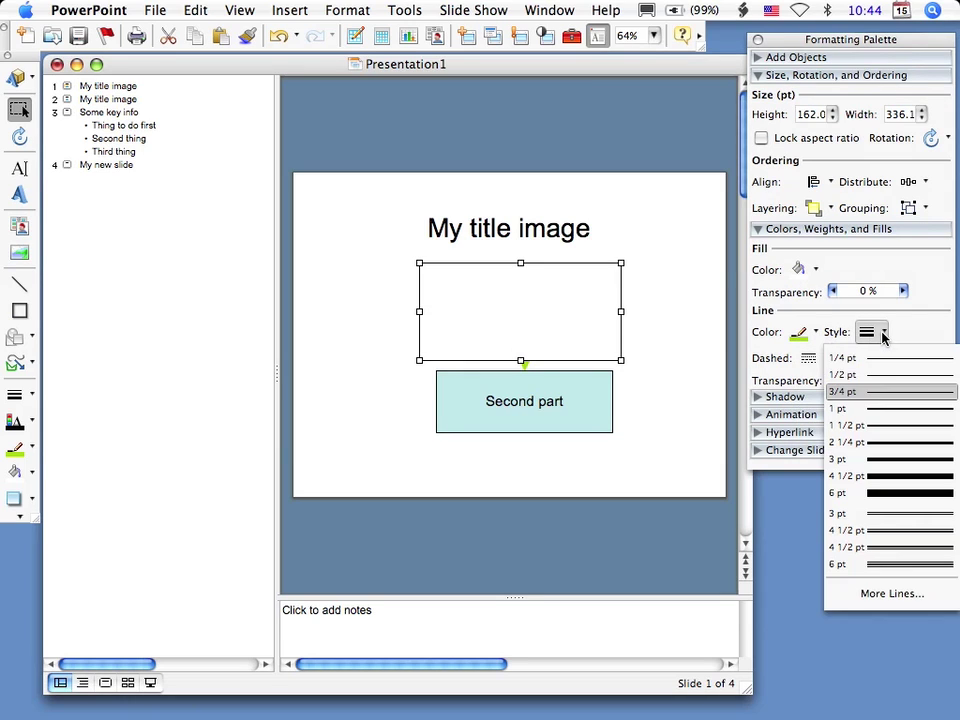
pyautogui.click(813, 333)
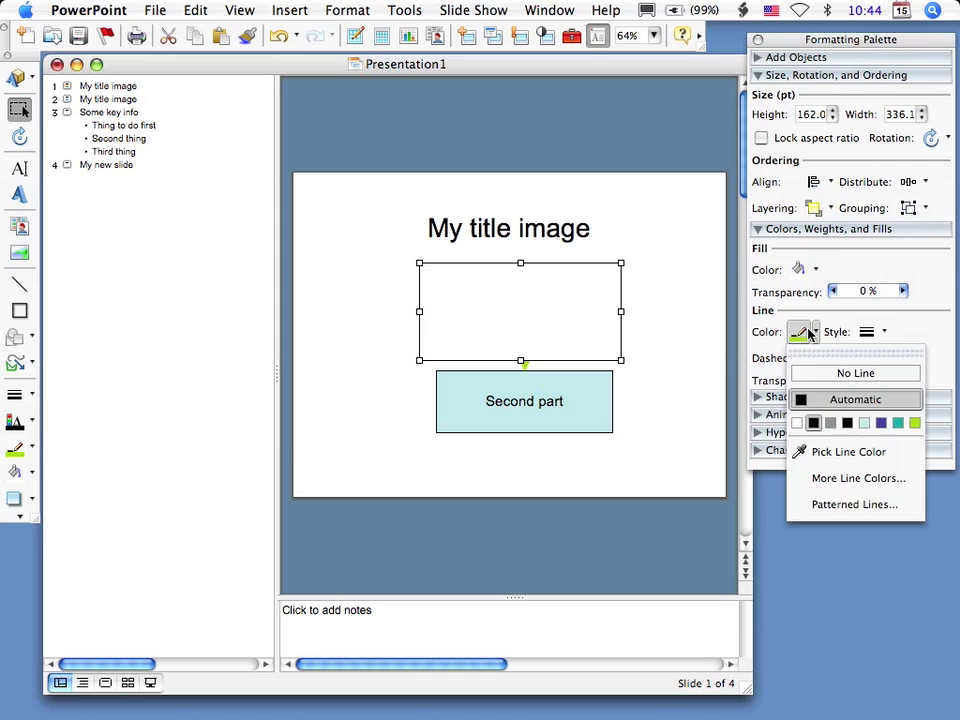
pyautogui.click(822, 373)
# Move the white rectangle over the Second part box and delete the connector arrow
pyautogui.click(655, 369)
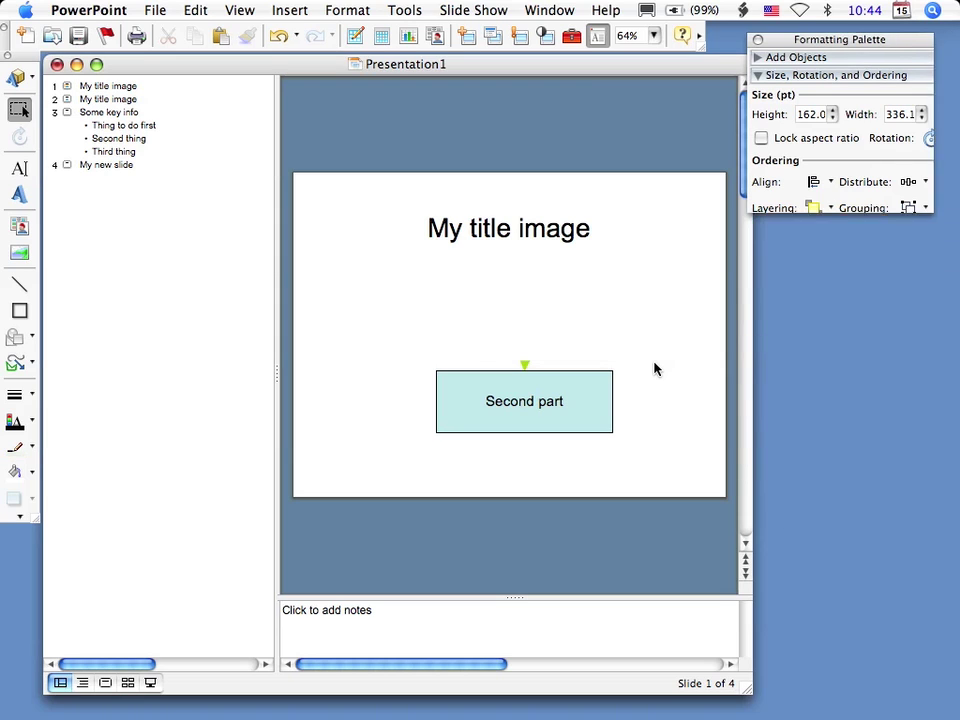
pyautogui.click(527, 311)
pyautogui.moveTo(527, 344); pyautogui.dragTo(528, 401)
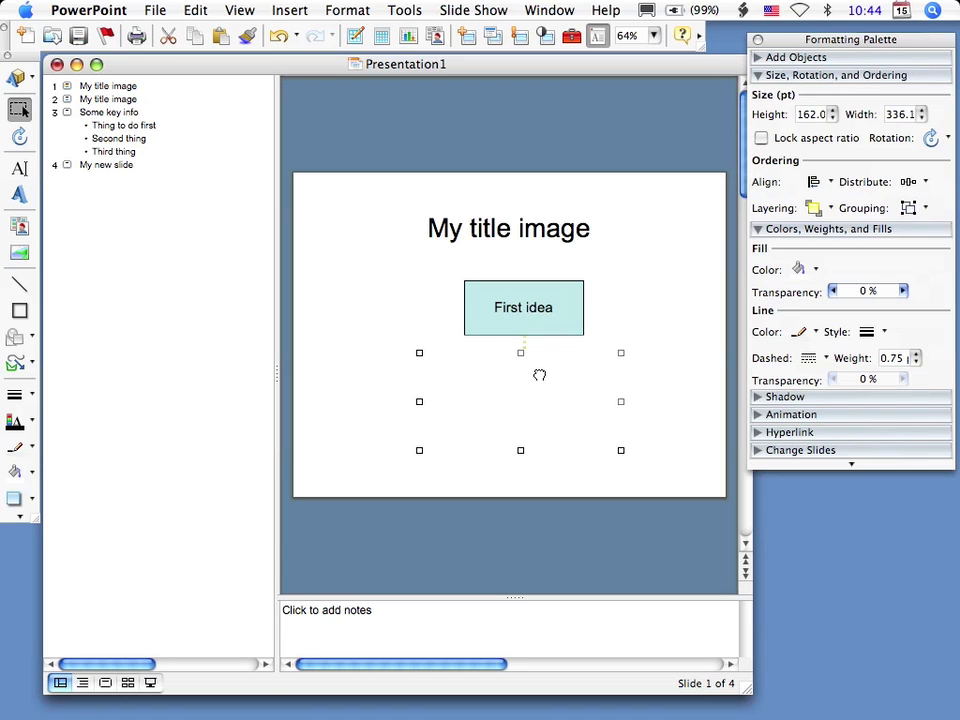
pyautogui.moveTo(538, 377); pyautogui.dragTo(540, 375)
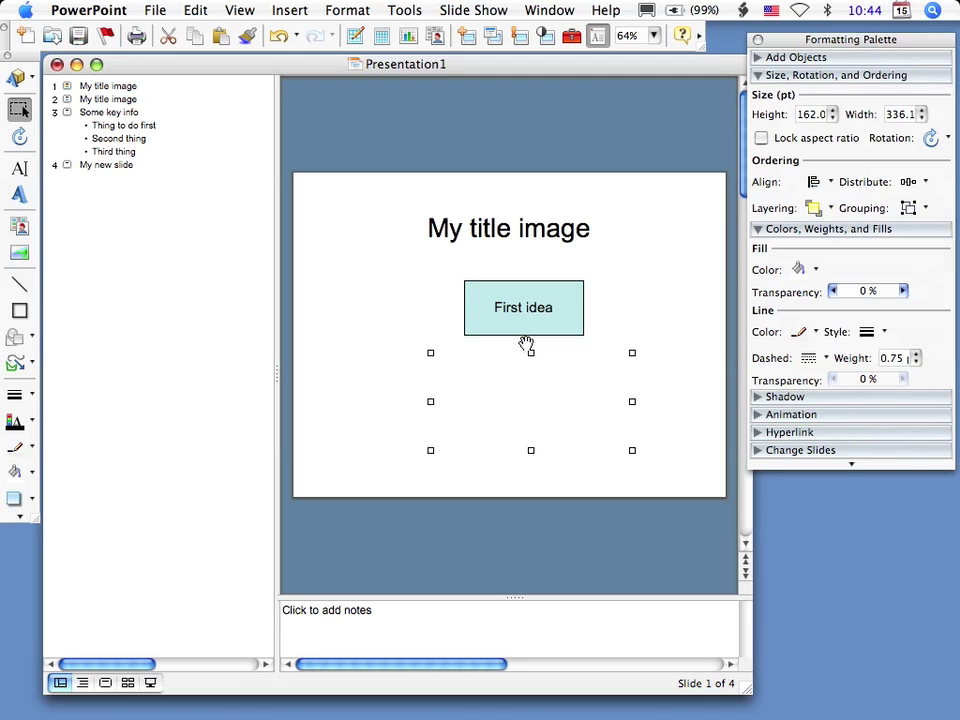
pyautogui.click(525, 341)
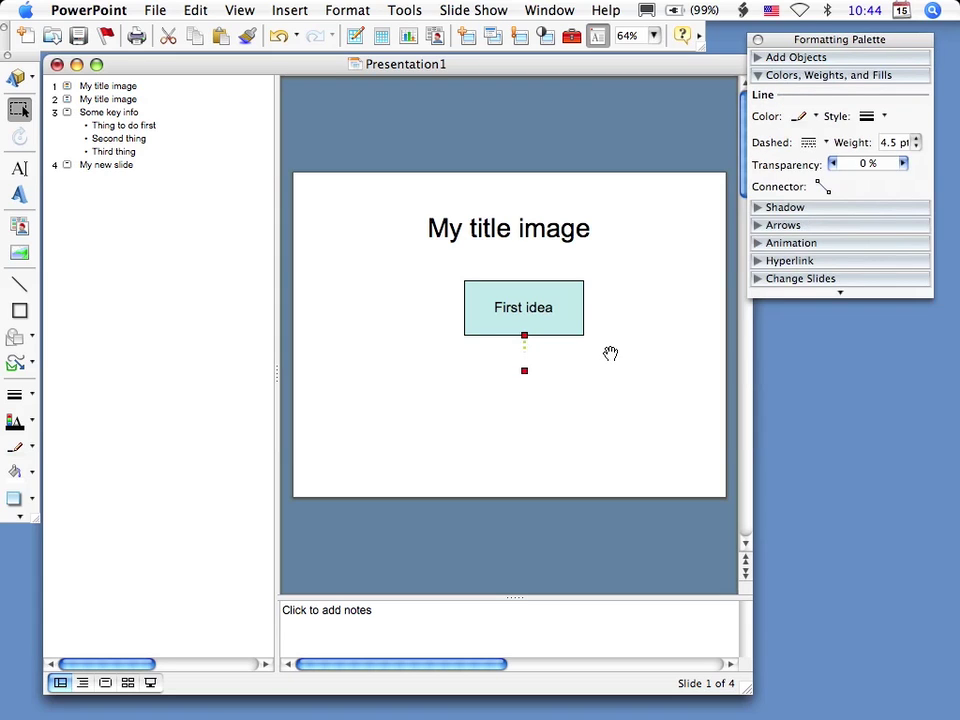
pyautogui.press('Delete')
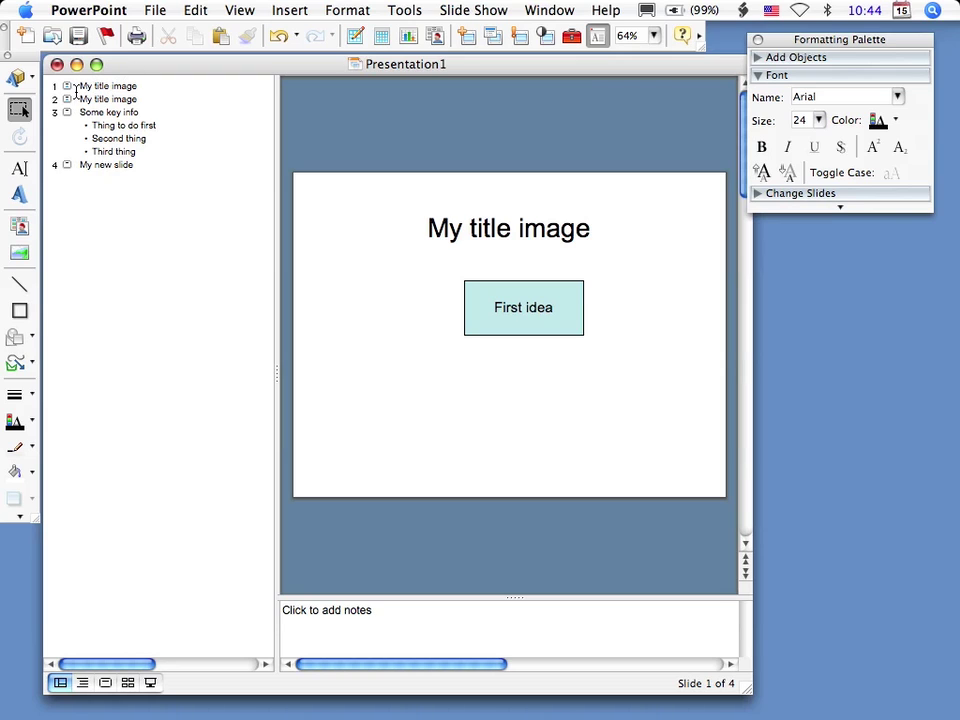
# Compare slide 1 with slide 2 in the outline, ending on slide 2
pyautogui.click(112, 87)
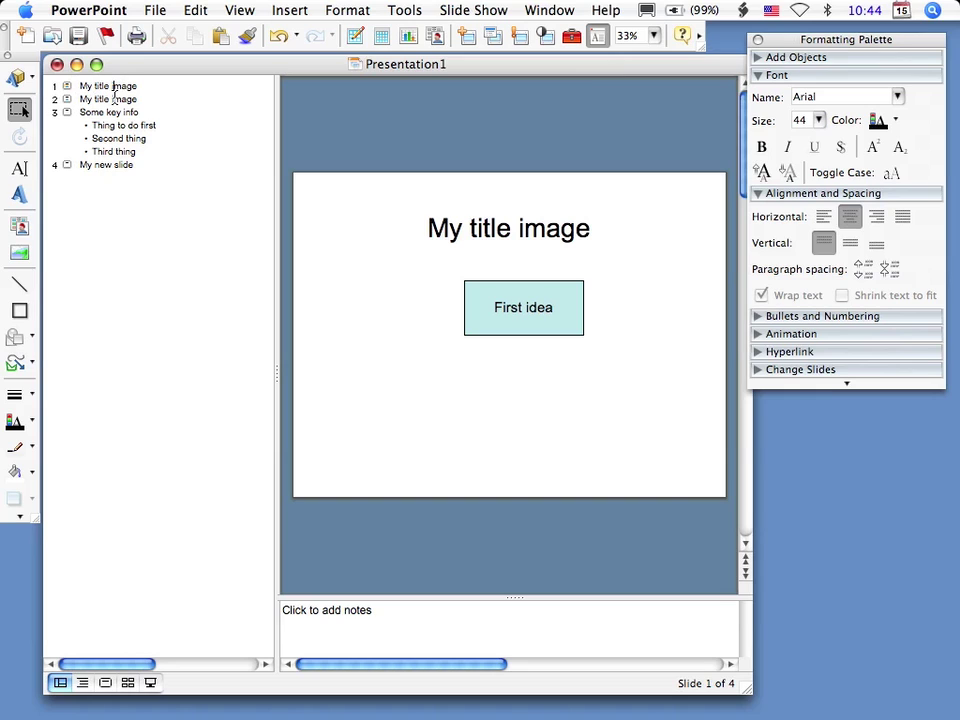
pyautogui.click(114, 99)
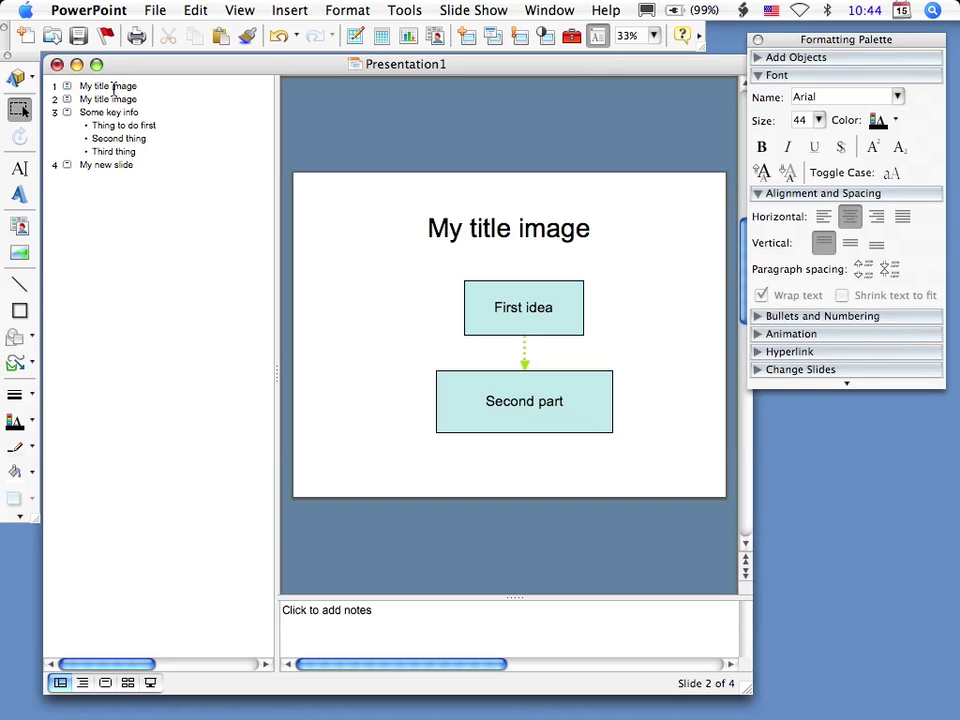
pyautogui.click(112, 87)
pyautogui.click(114, 99)
# Add a text box reading 'See how it works' and widen it to one line
pyautogui.click(19, 168)
pyautogui.click(335, 325)
pyautogui.write('See h')
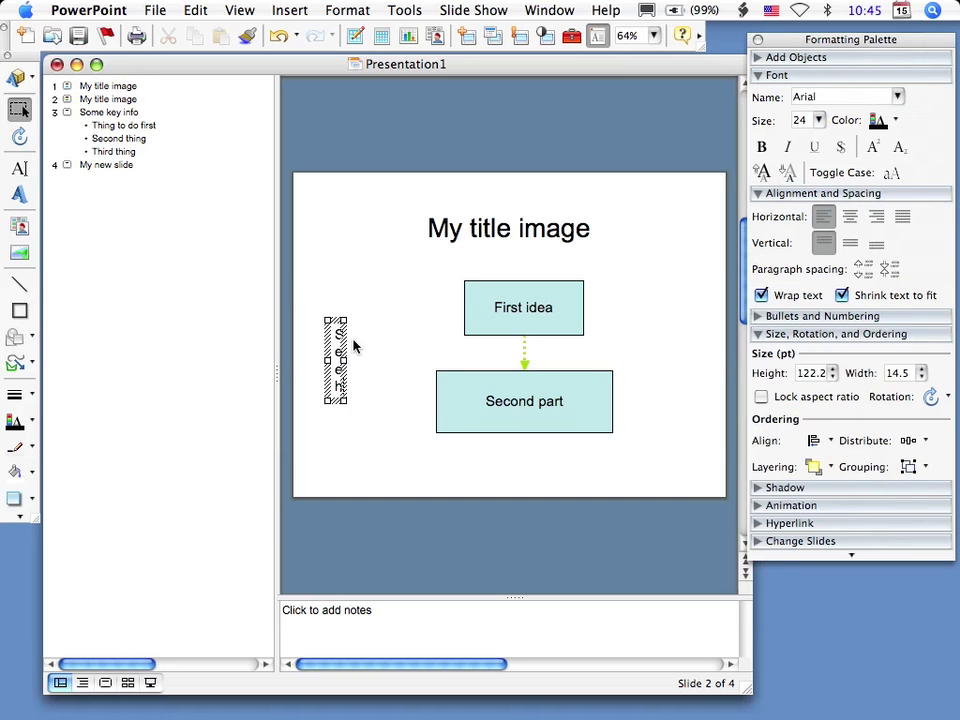
pyautogui.write('ow it works')
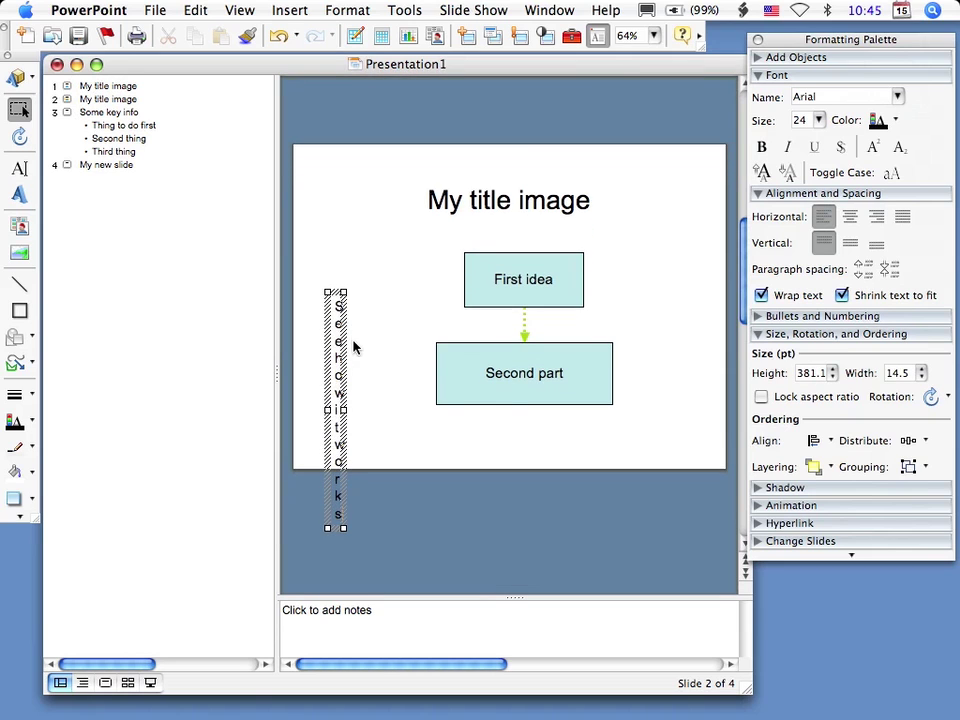
pyautogui.moveTo(343, 410); pyautogui.dragTo(452, 405)
pyautogui.moveTo(448, 343); pyautogui.dragTo(535, 336)
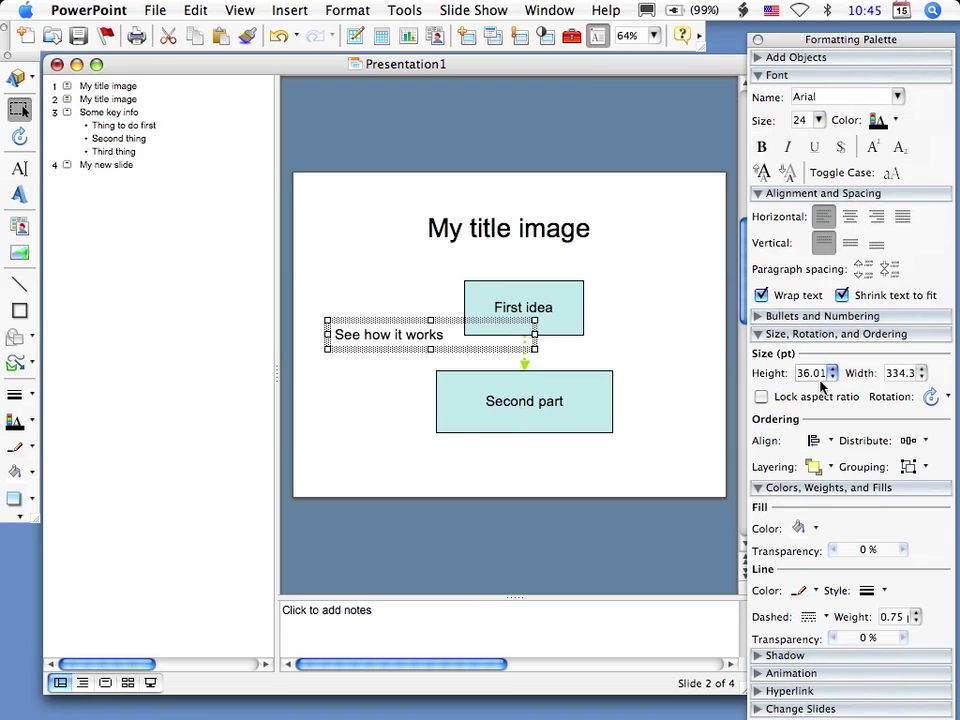
# Rotate the label left to vertical and move it left of the two boxes
pyautogui.click(936, 404)
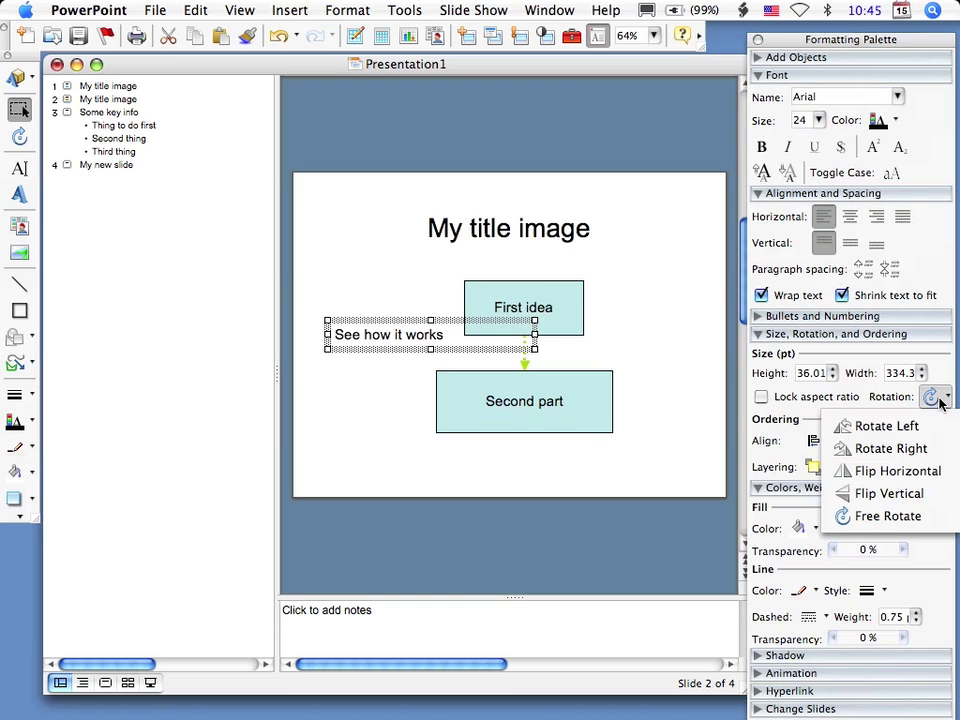
pyautogui.click(936, 425)
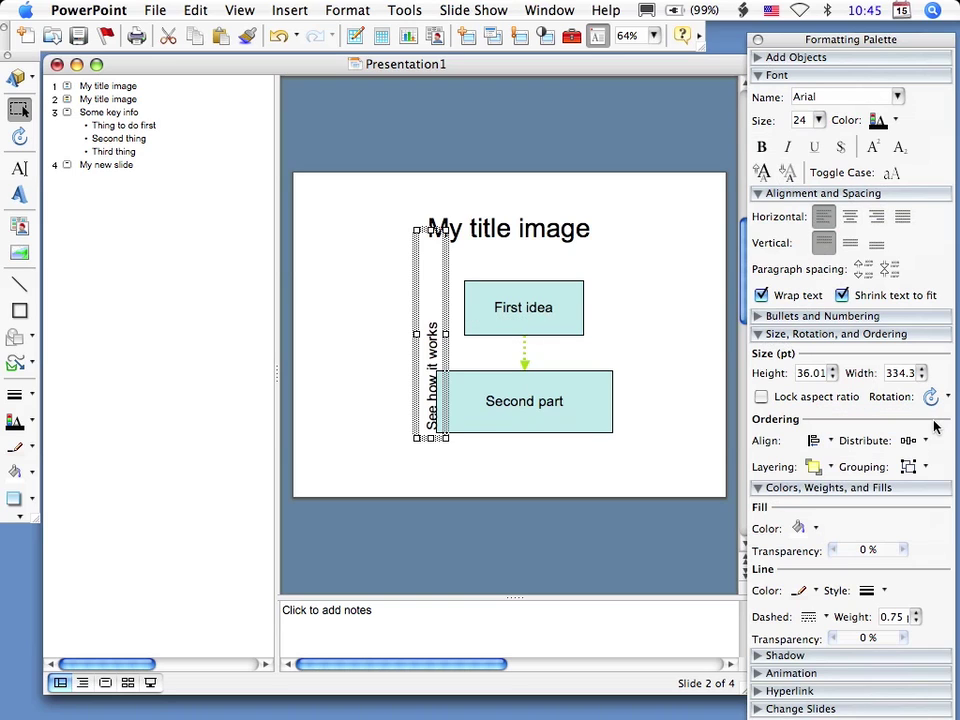
pyautogui.tripleClick(414, 340)
pyautogui.click(385, 343)
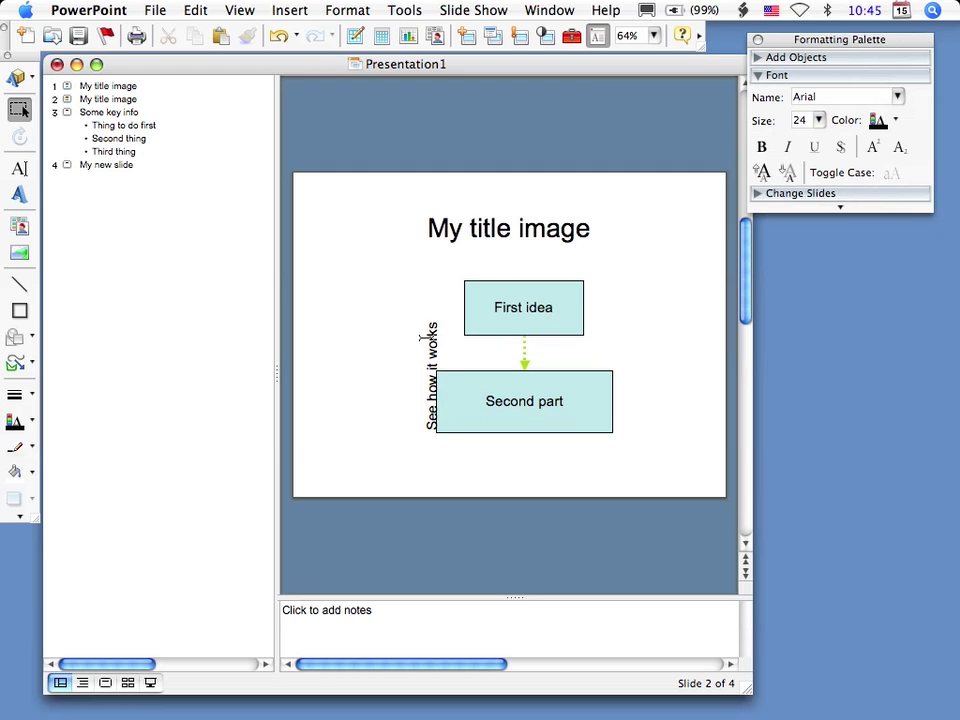
pyautogui.click(421, 350)
pyautogui.moveTo(420, 350); pyautogui.dragTo(350, 364)
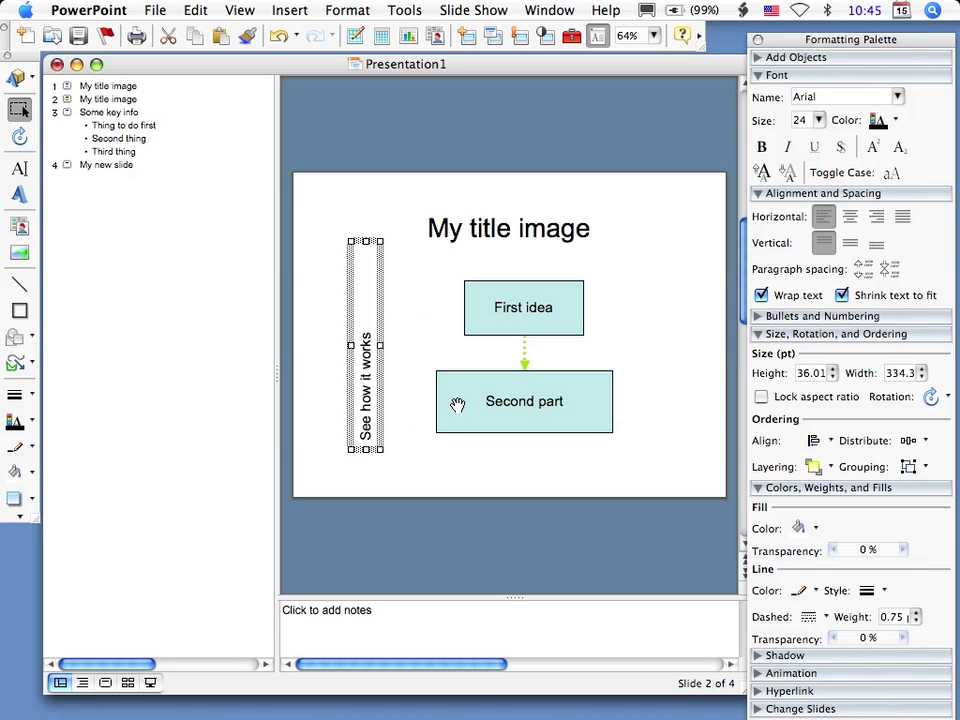
pyautogui.click(399, 450)
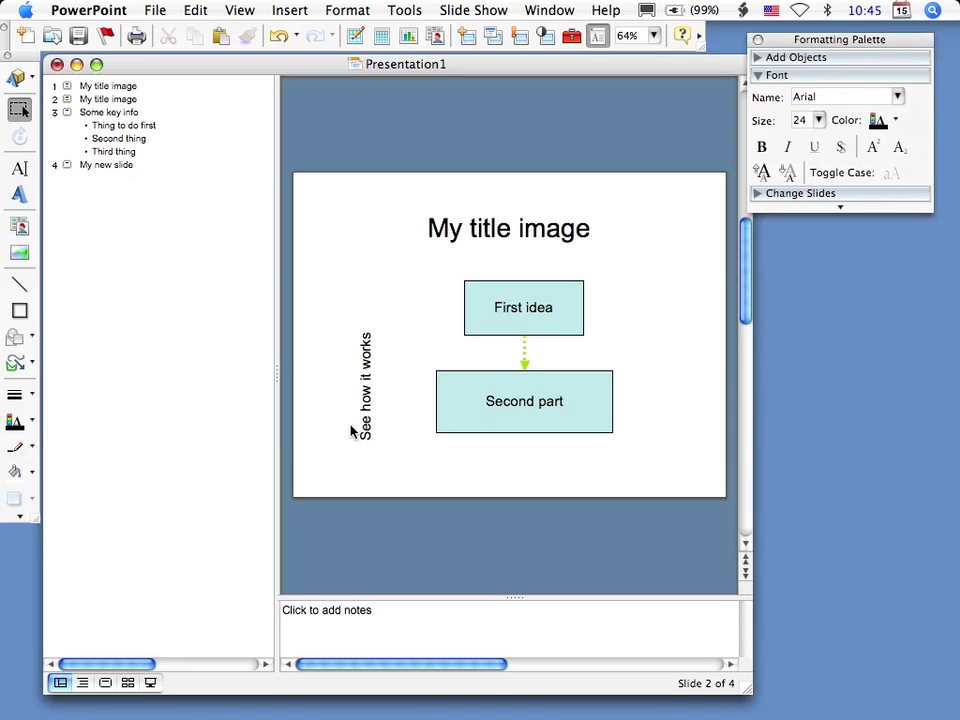
# Save the presentation to the Desktop with Save As under the name 'myimages'
pyautogui.click(91, 9)
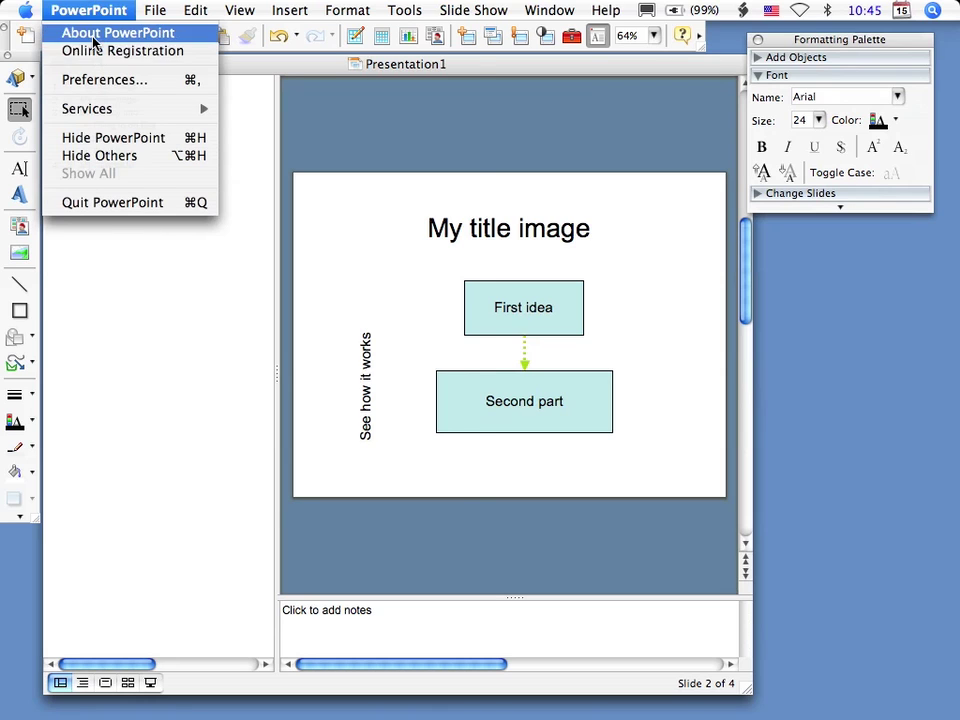
pyautogui.moveTo(145, 8)
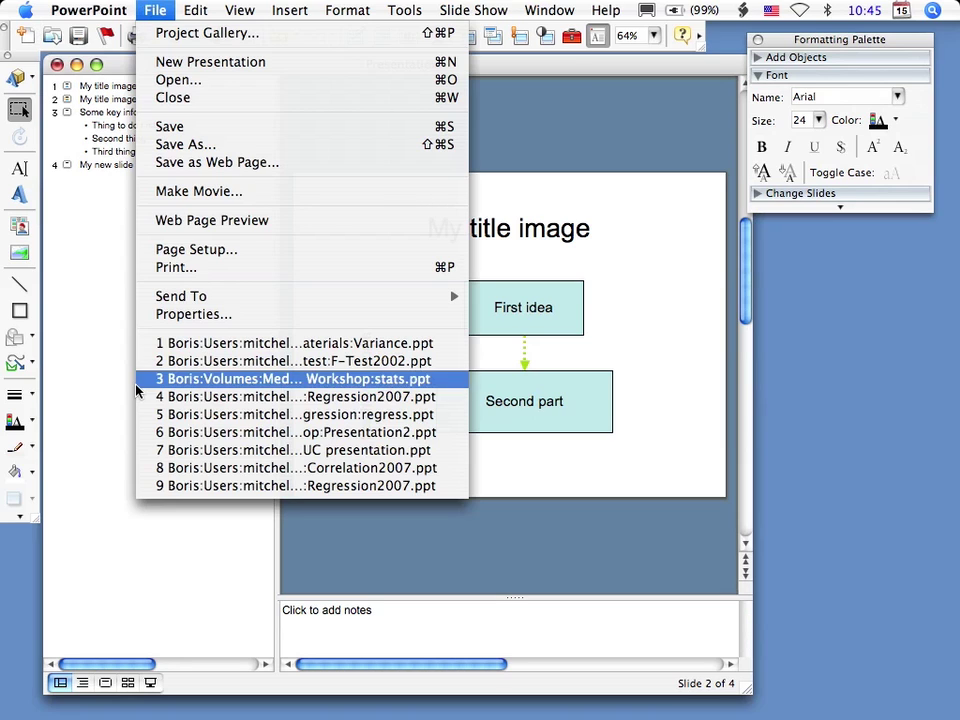
pyautogui.click(66, 377)
pyautogui.click(166, 8)
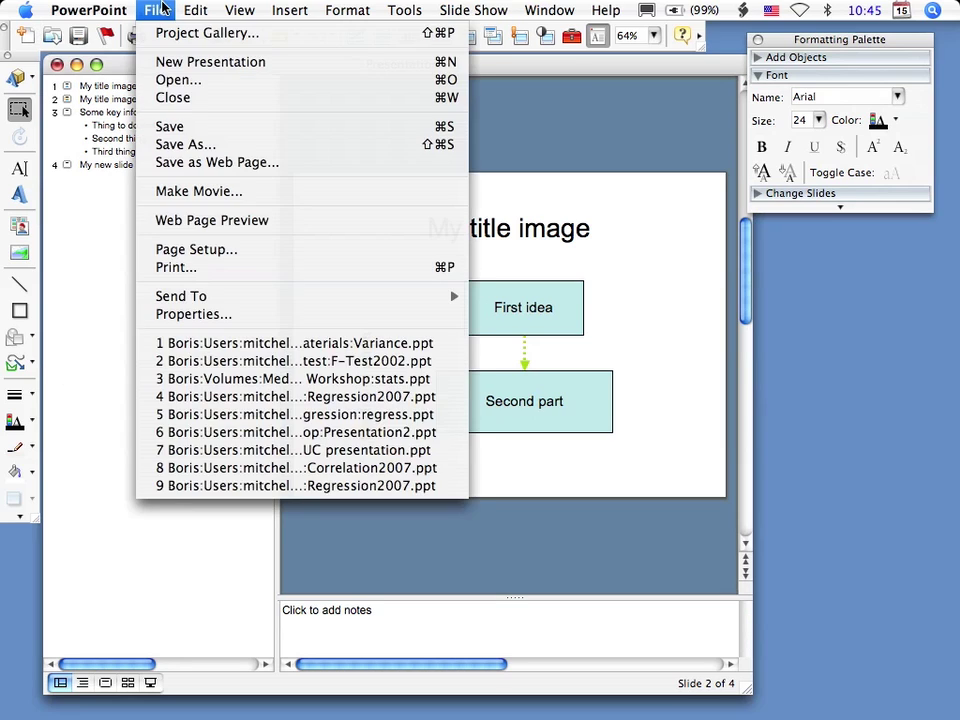
pyautogui.click(178, 152)
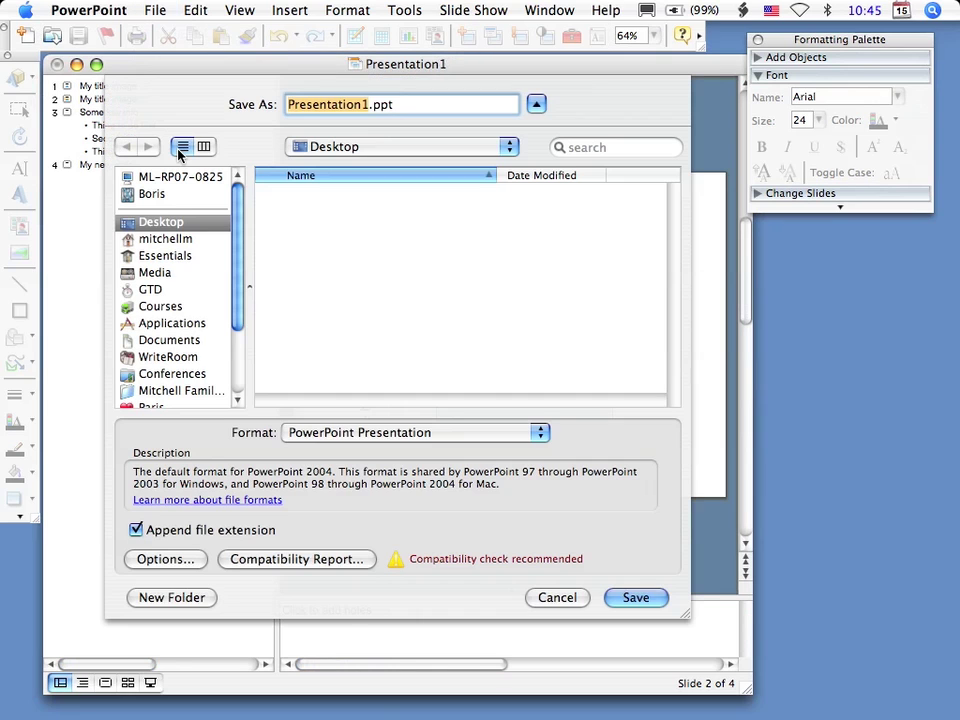
pyautogui.write('my')
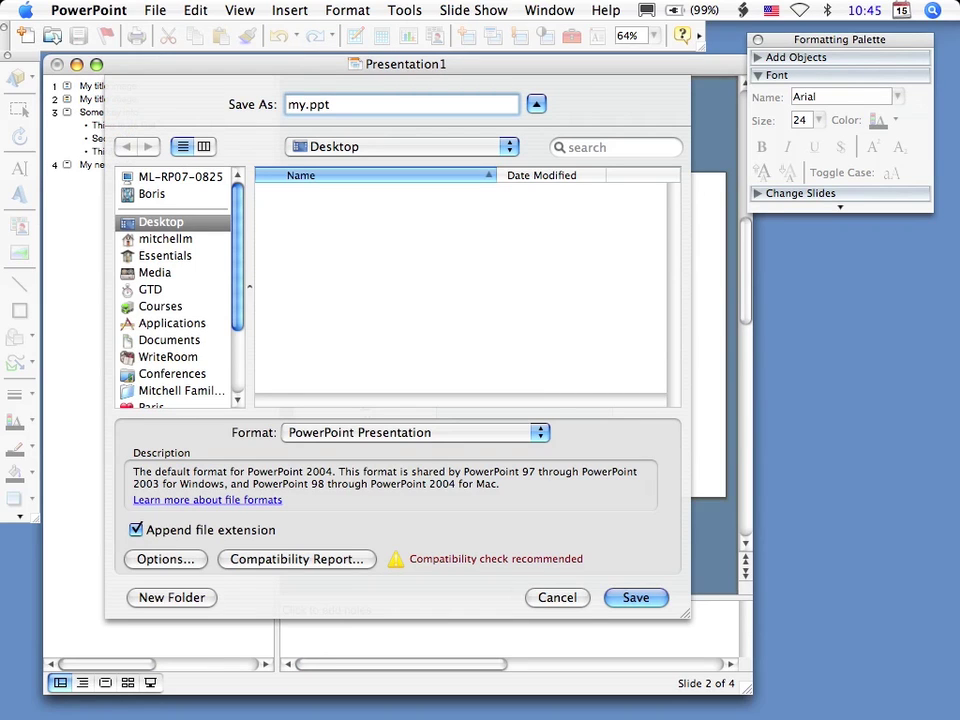
pyautogui.write('images')
pyautogui.press('Return')
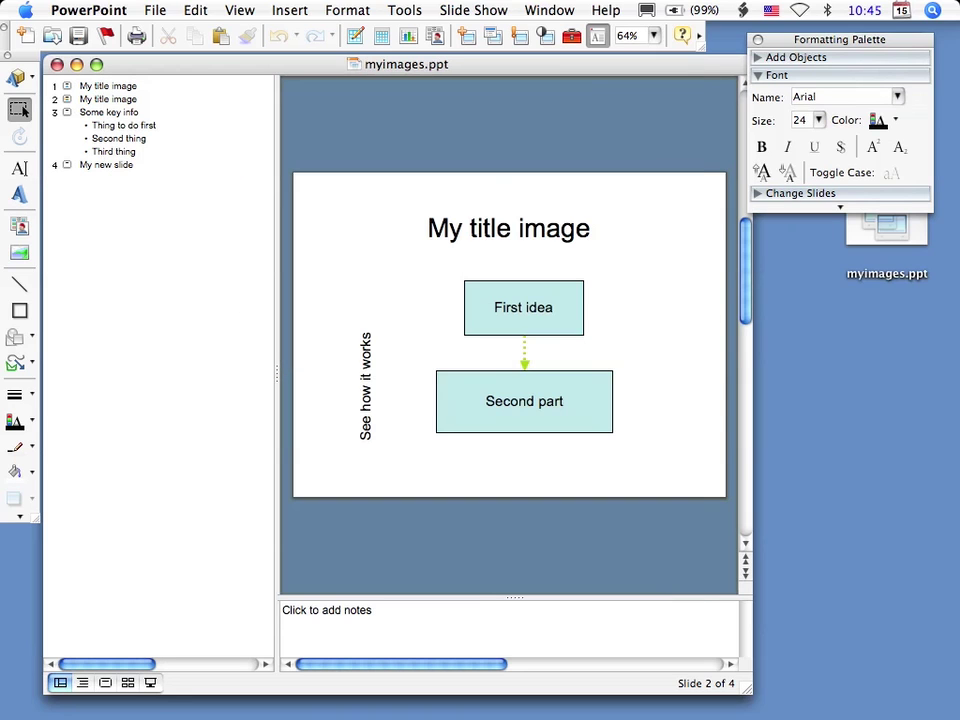
# Make a movie at current screen size, keeping Automatic optimization and slide show transitions
pyautogui.click(152, 10)
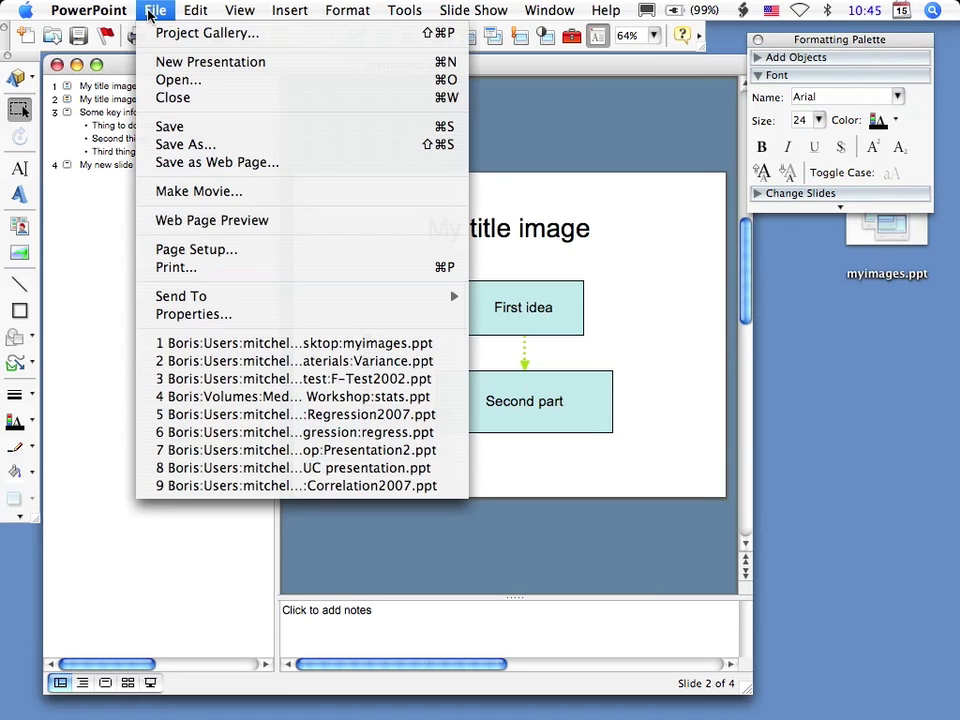
pyautogui.click(194, 197)
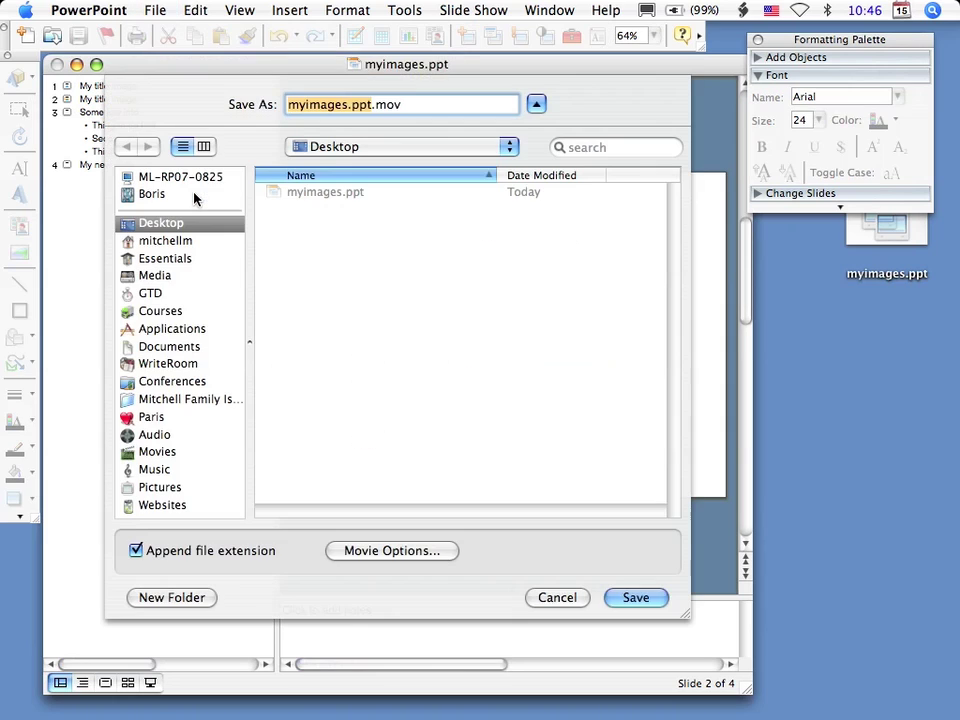
pyautogui.click(407, 555)
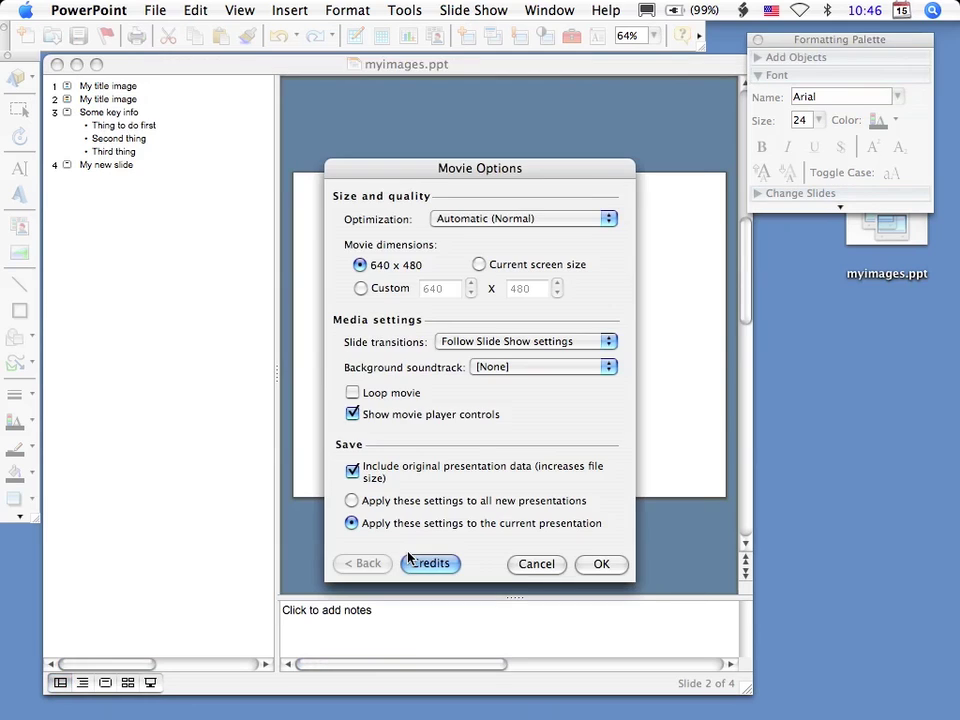
pyautogui.click(479, 264)
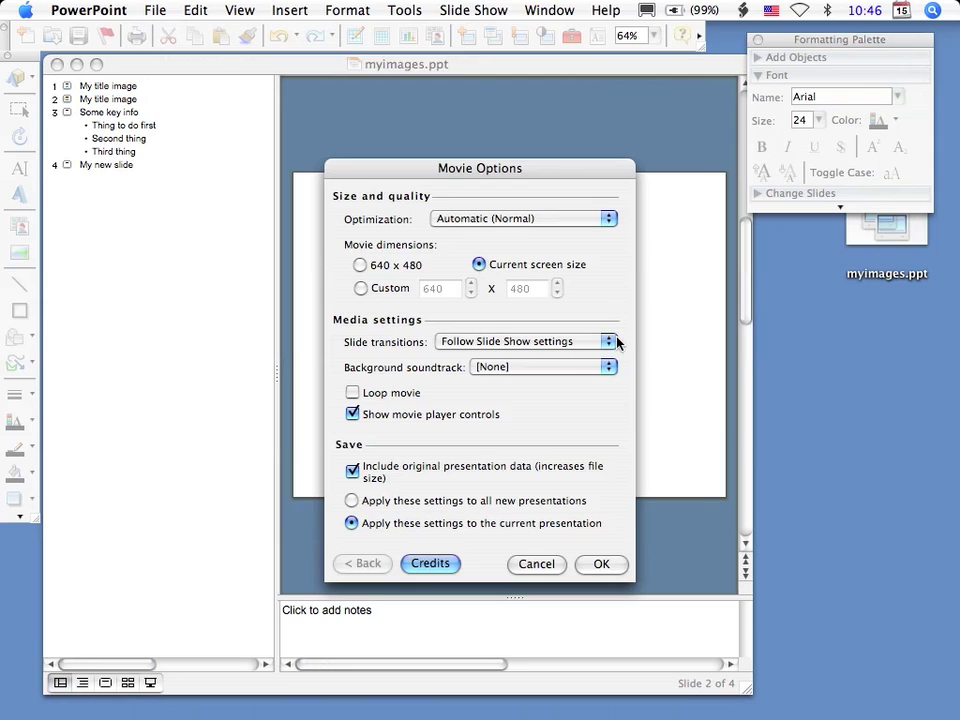
pyautogui.click(588, 219)
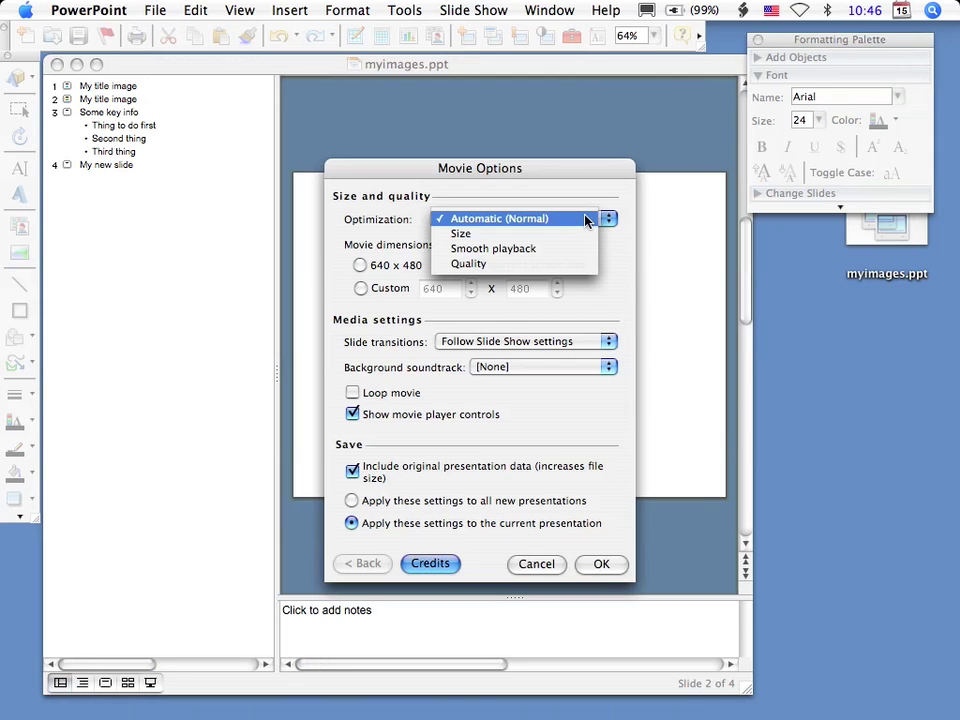
pyautogui.click(587, 219)
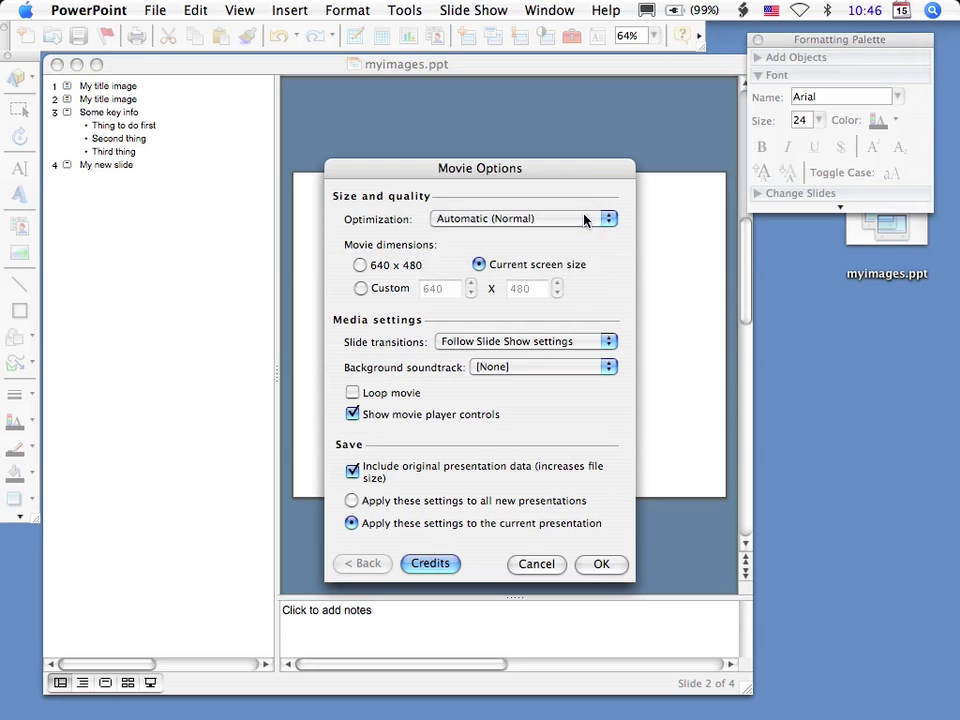
pyautogui.click(546, 341)
pyautogui.click(546, 342)
pyautogui.click(603, 566)
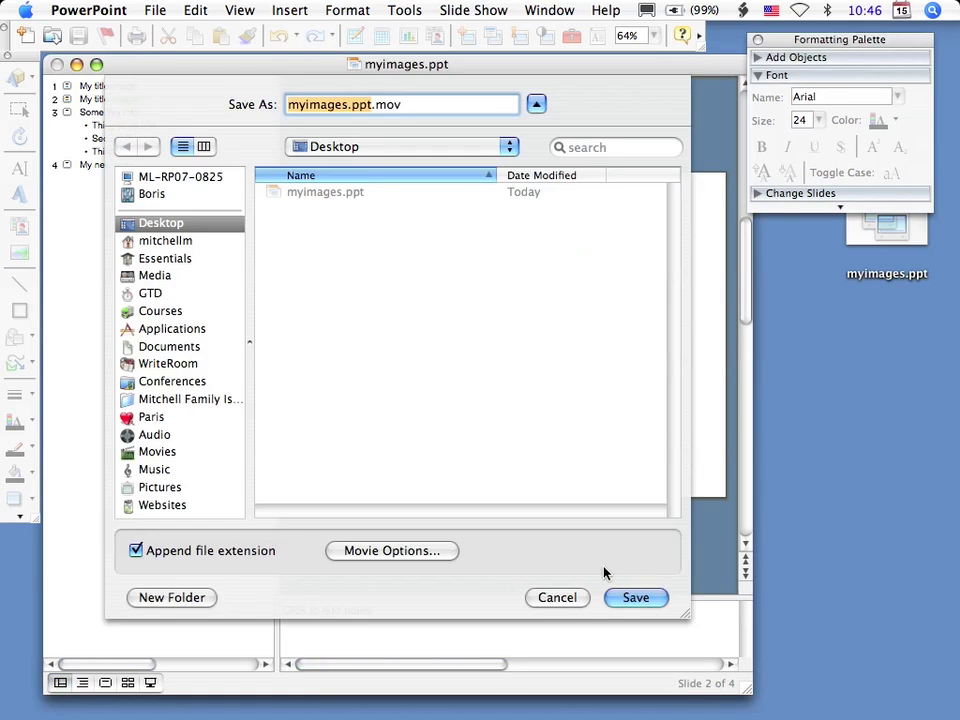
pyautogui.click(632, 603)
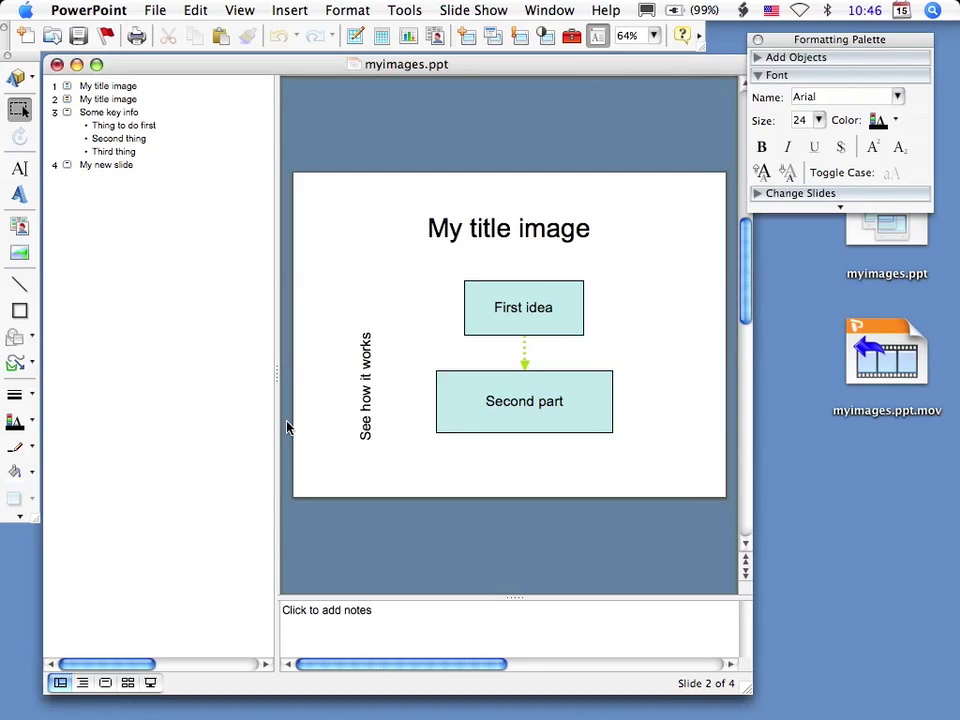
# Shrink the outline pane, zoom slide 2 to 100%, and enlarge the window
pyautogui.moveTo(276, 375); pyautogui.dragTo(175, 378)
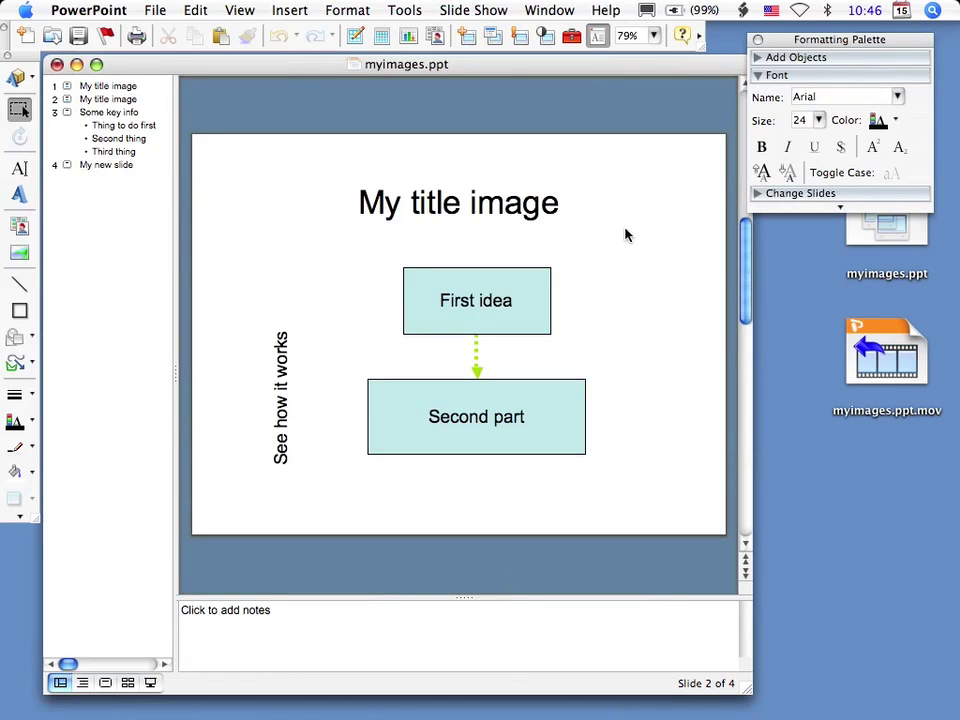
pyautogui.click(654, 35)
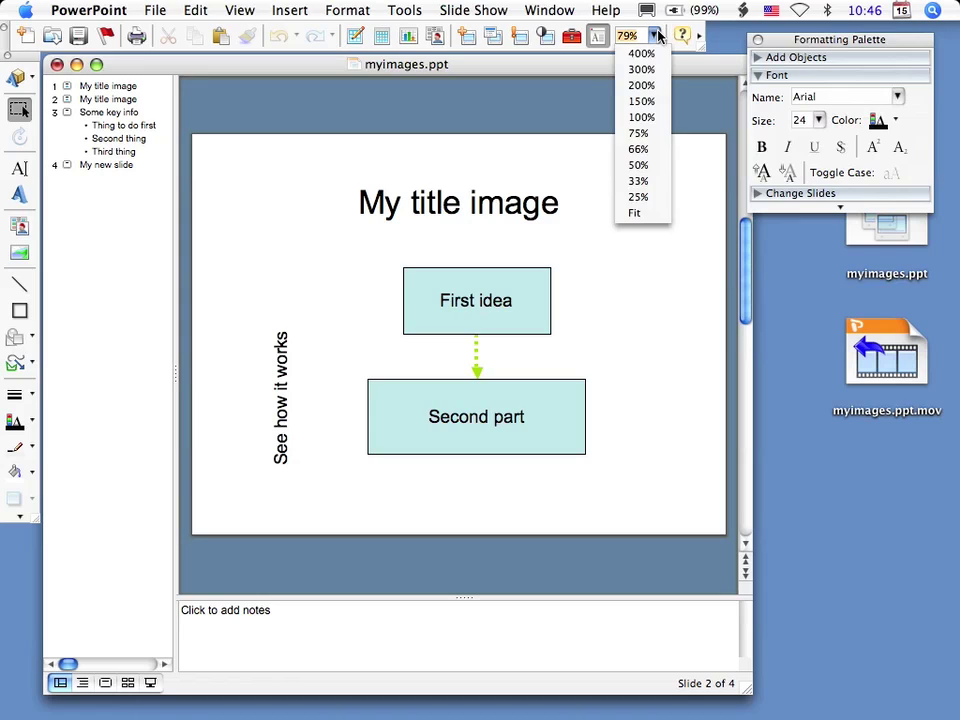
pyautogui.click(655, 116)
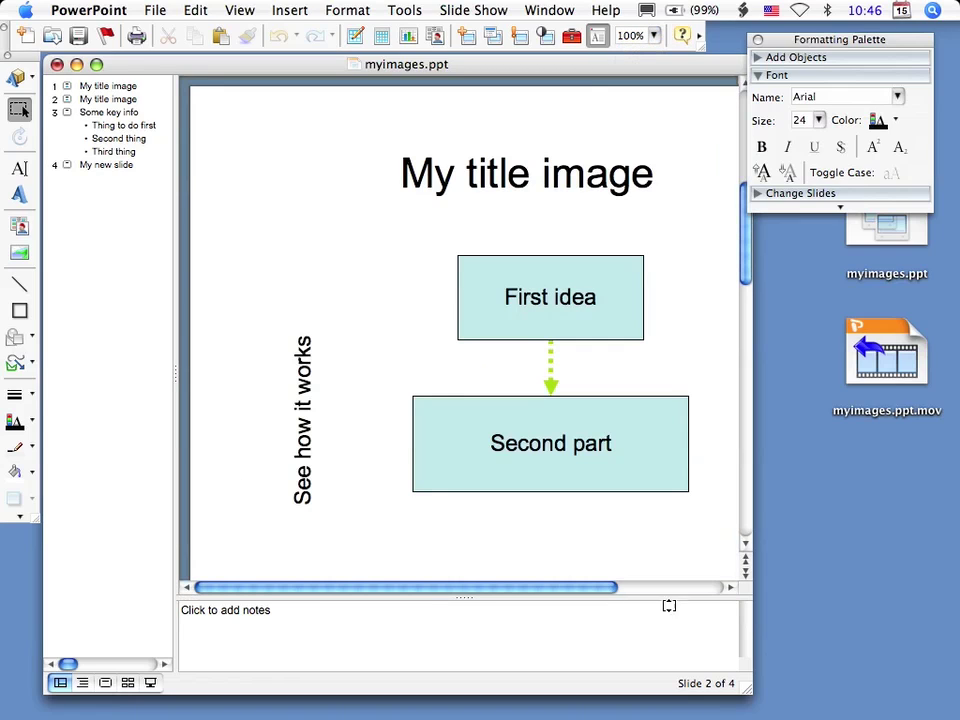
pyautogui.moveTo(745, 690); pyautogui.dragTo(910, 710)
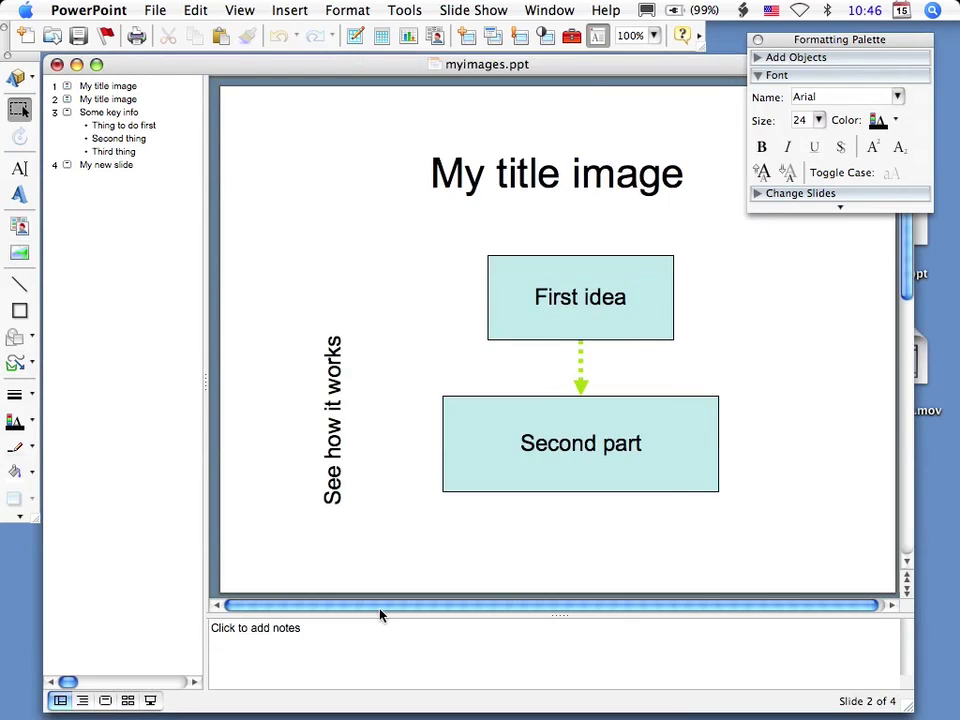